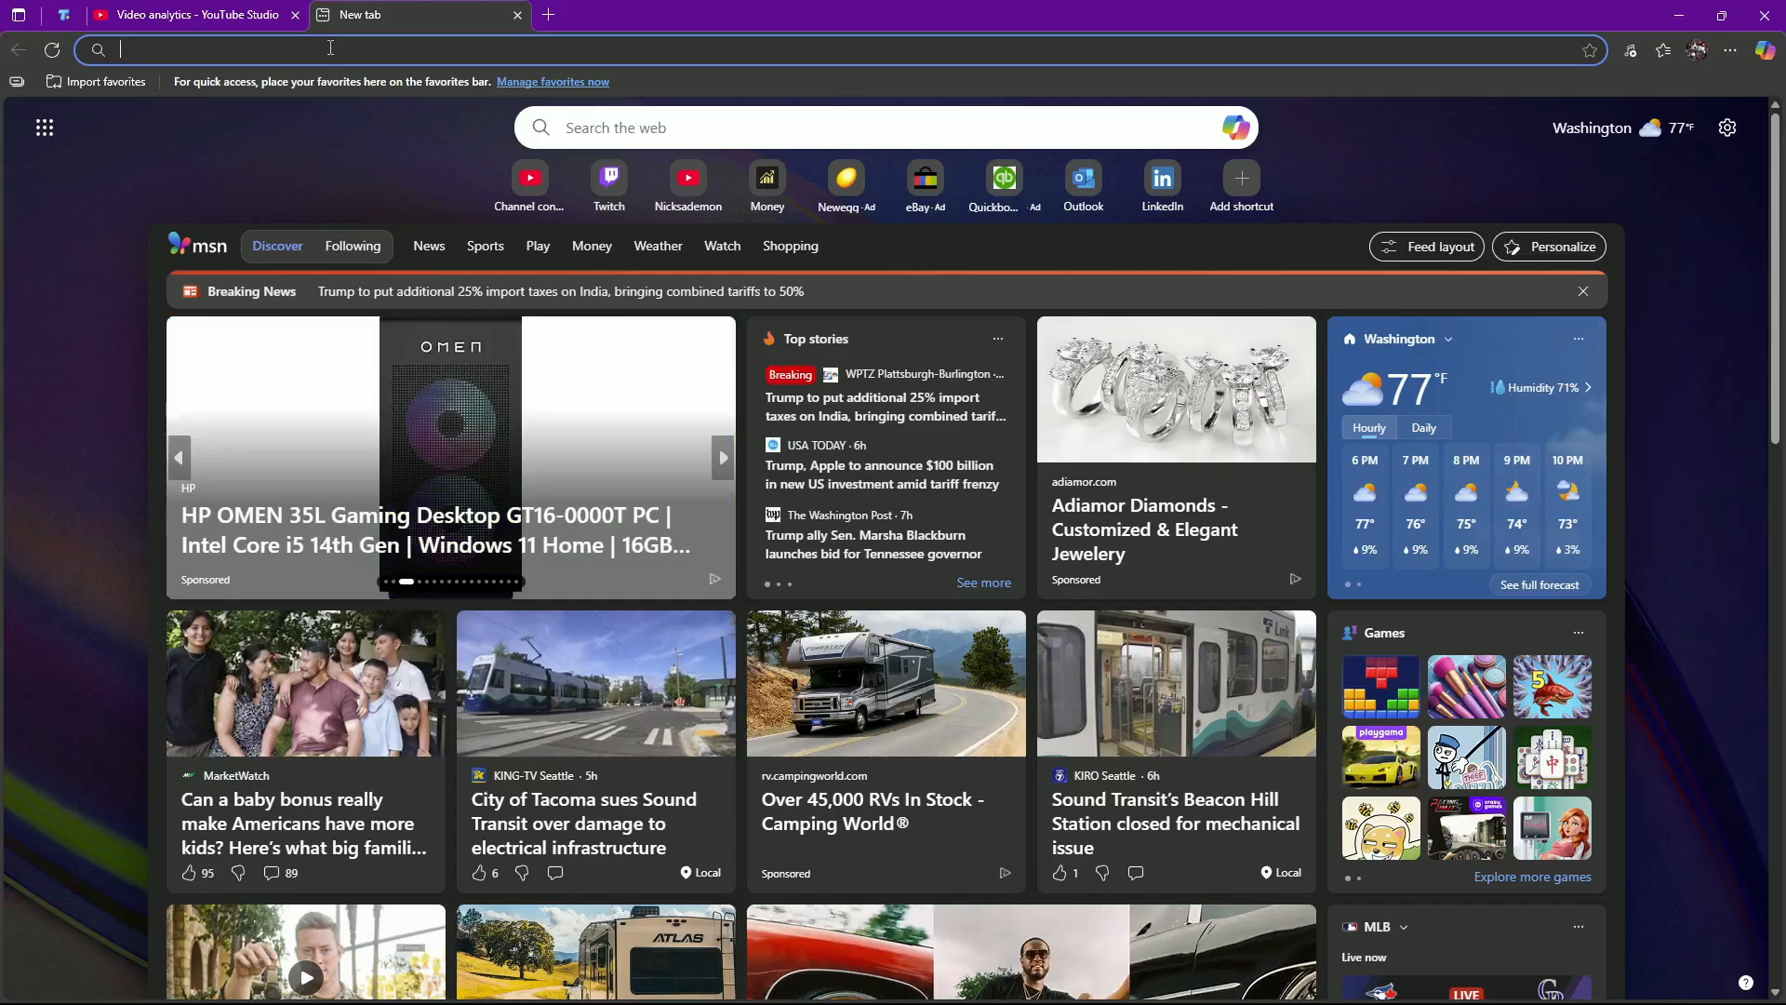
# Search the web for "bayverse optimus prime" and show the image results.
pyautogui.write('bay')
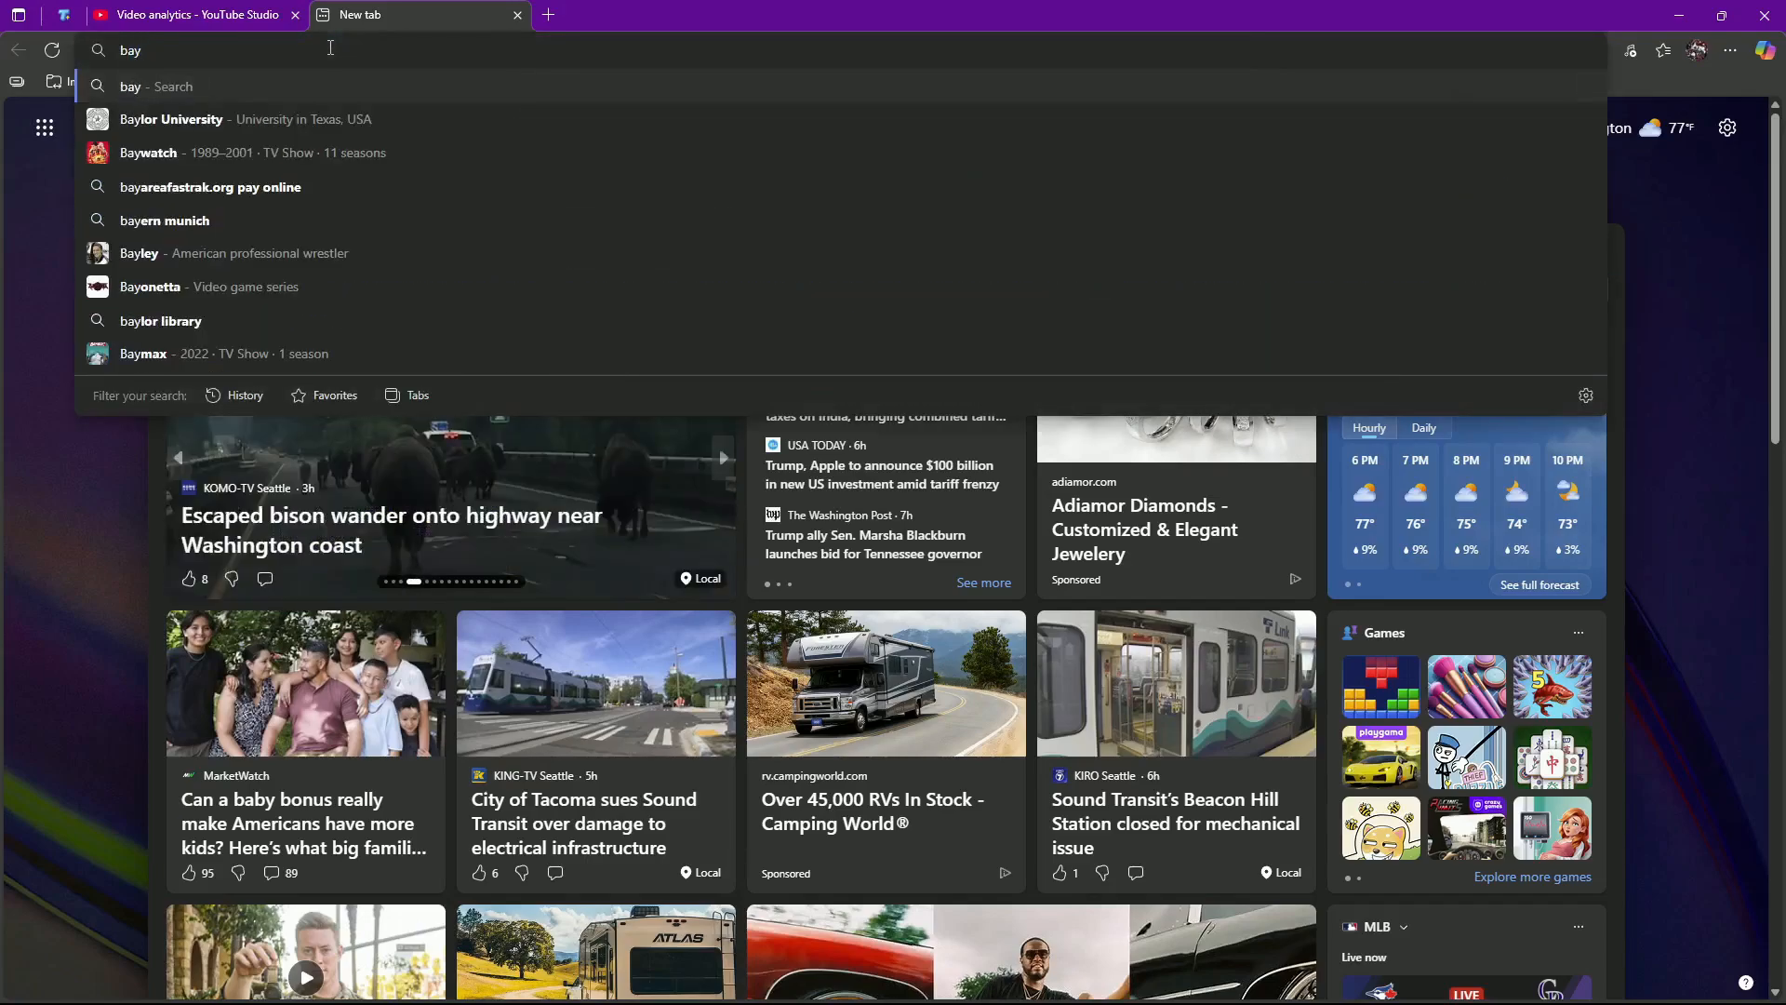
pyautogui.write('verse opti')
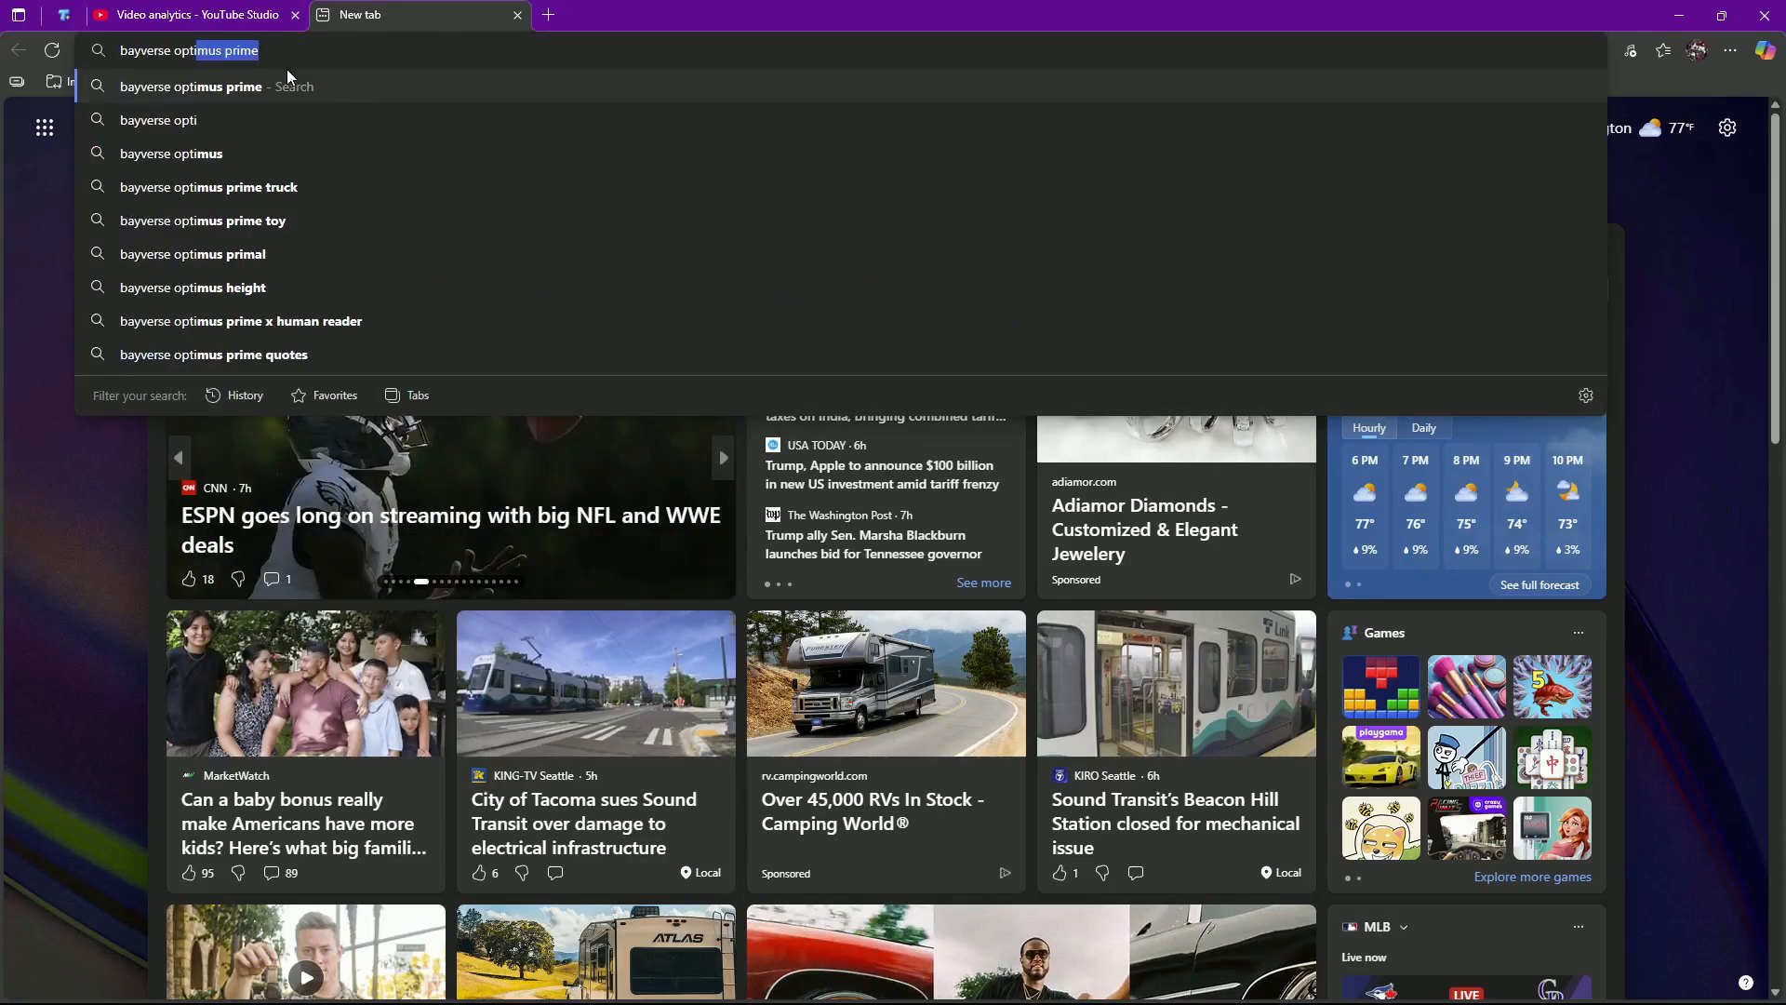
pyautogui.press('Return')
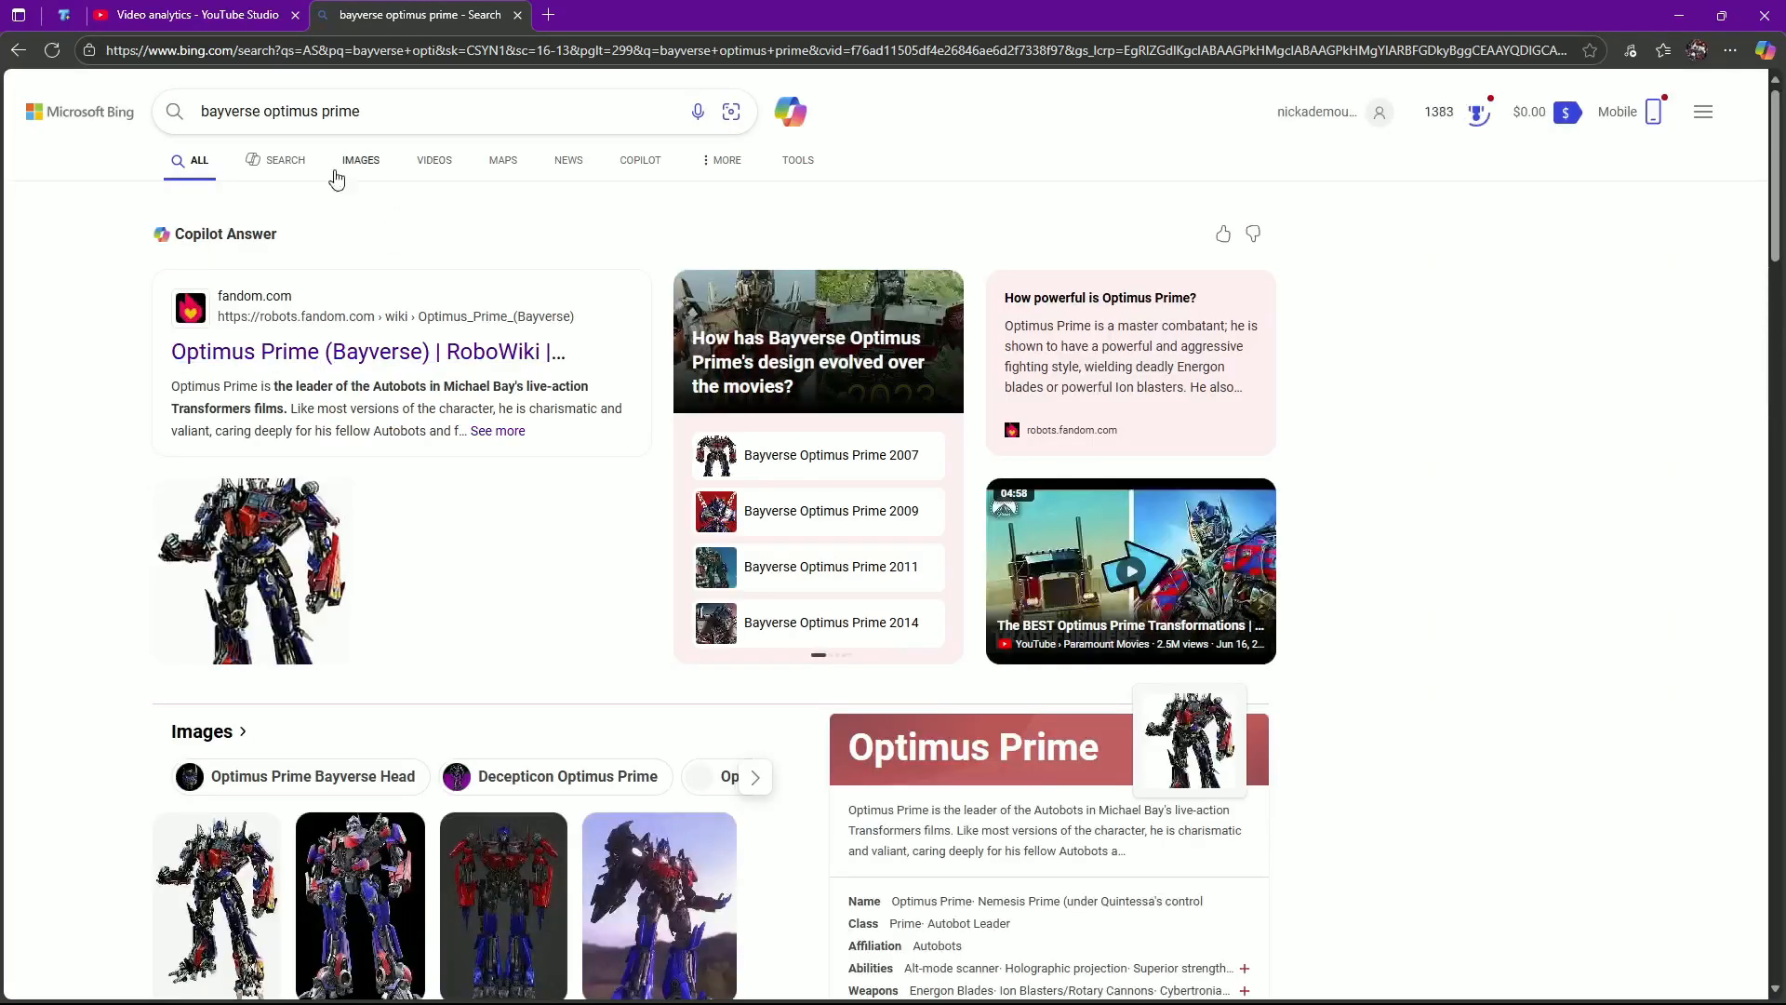
pyautogui.click(365, 179)
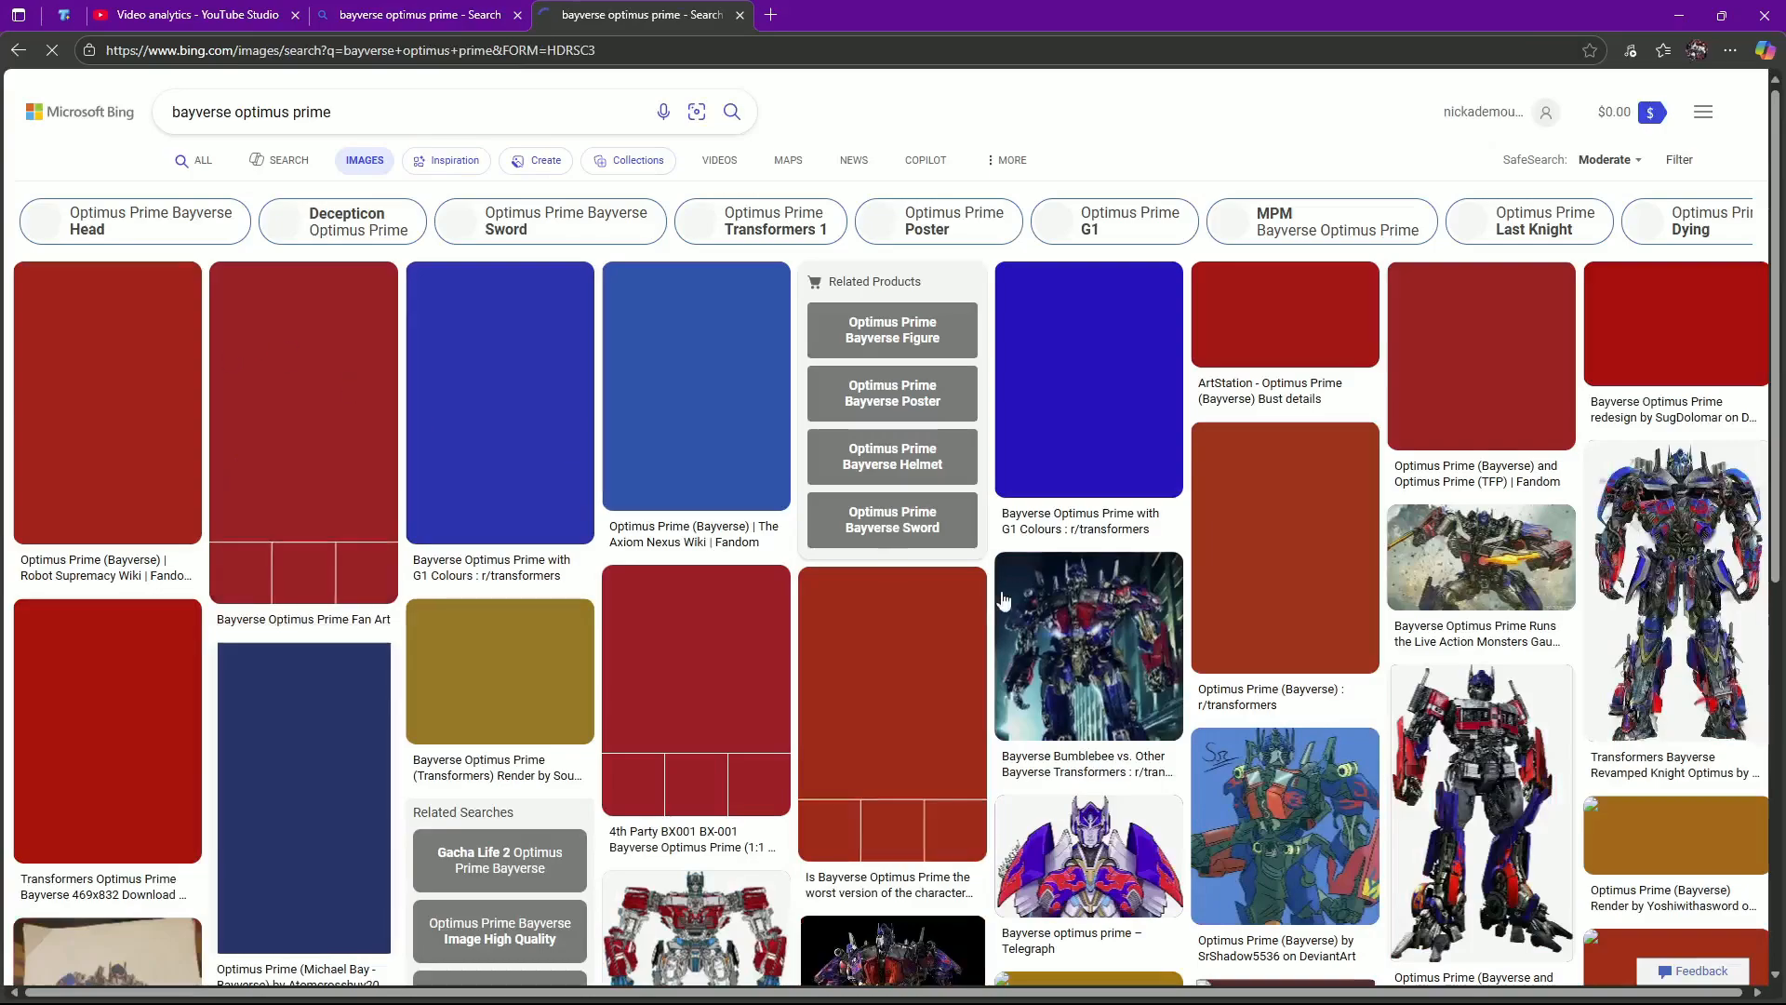
# Save the 900 × 900 picture of Optimus Prime against city buildings as z6ibdlctlhz71 in the Screenshots folder and close its preview.
pyautogui.scroll(-4, 1179, 333)
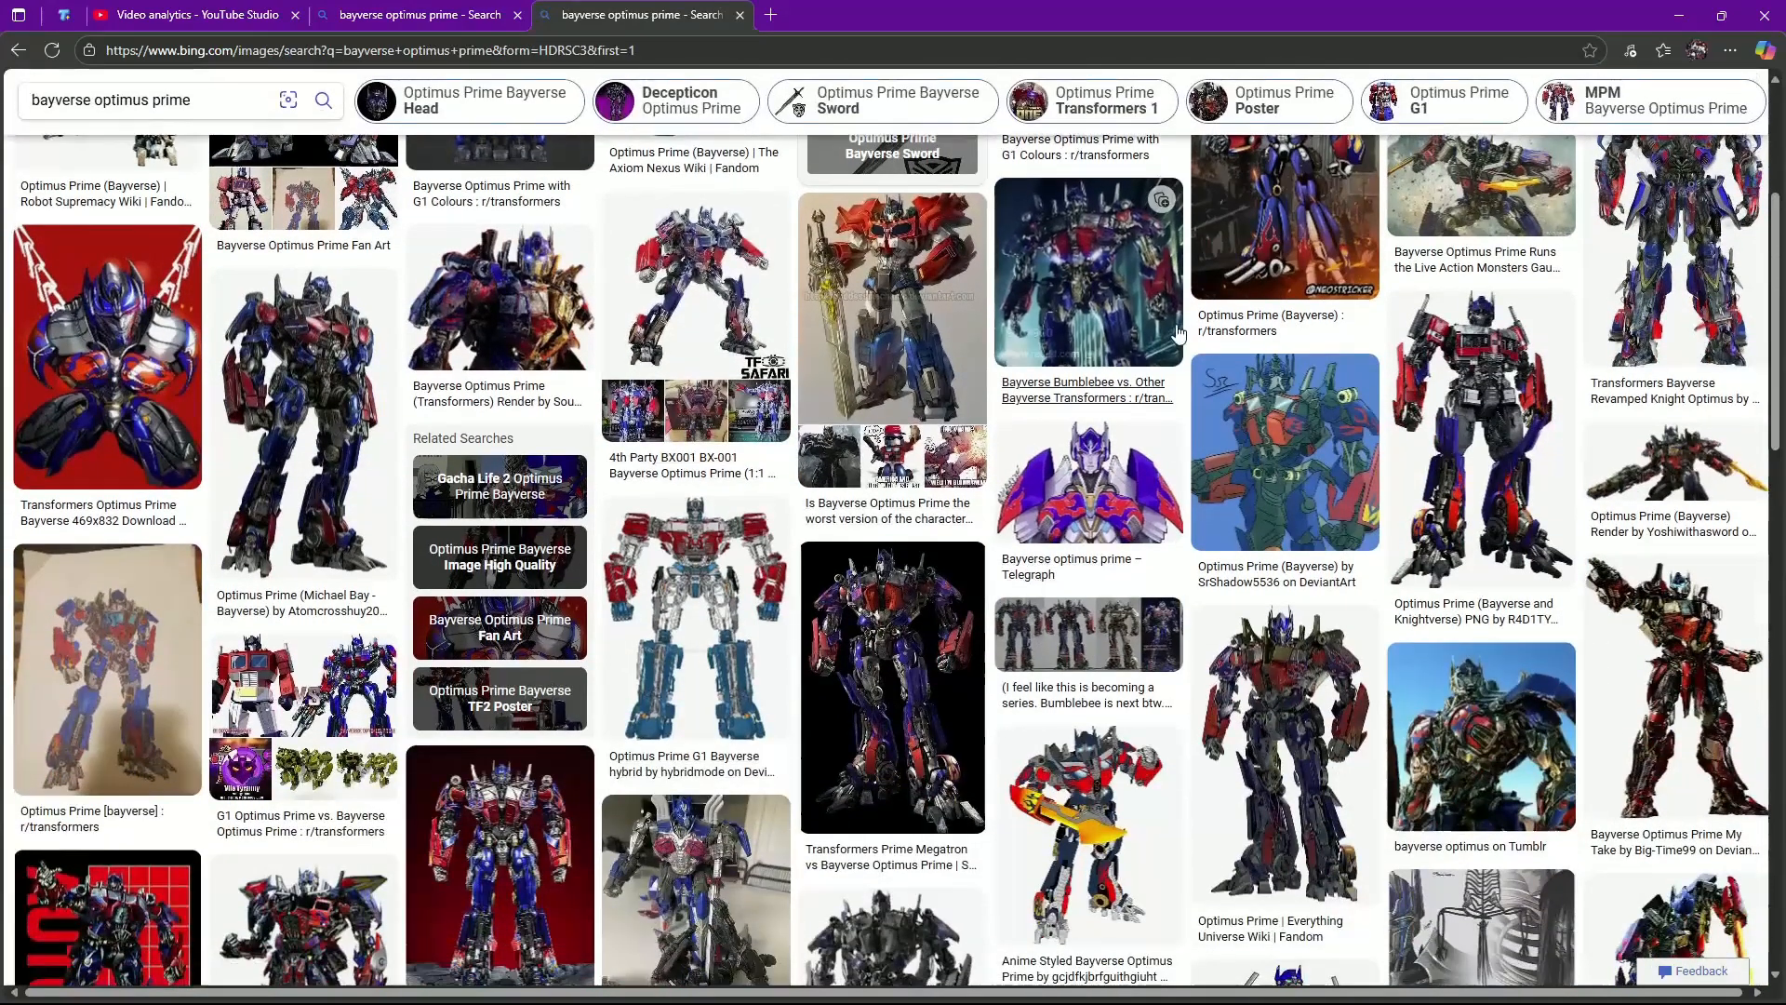
pyautogui.click(1094, 273)
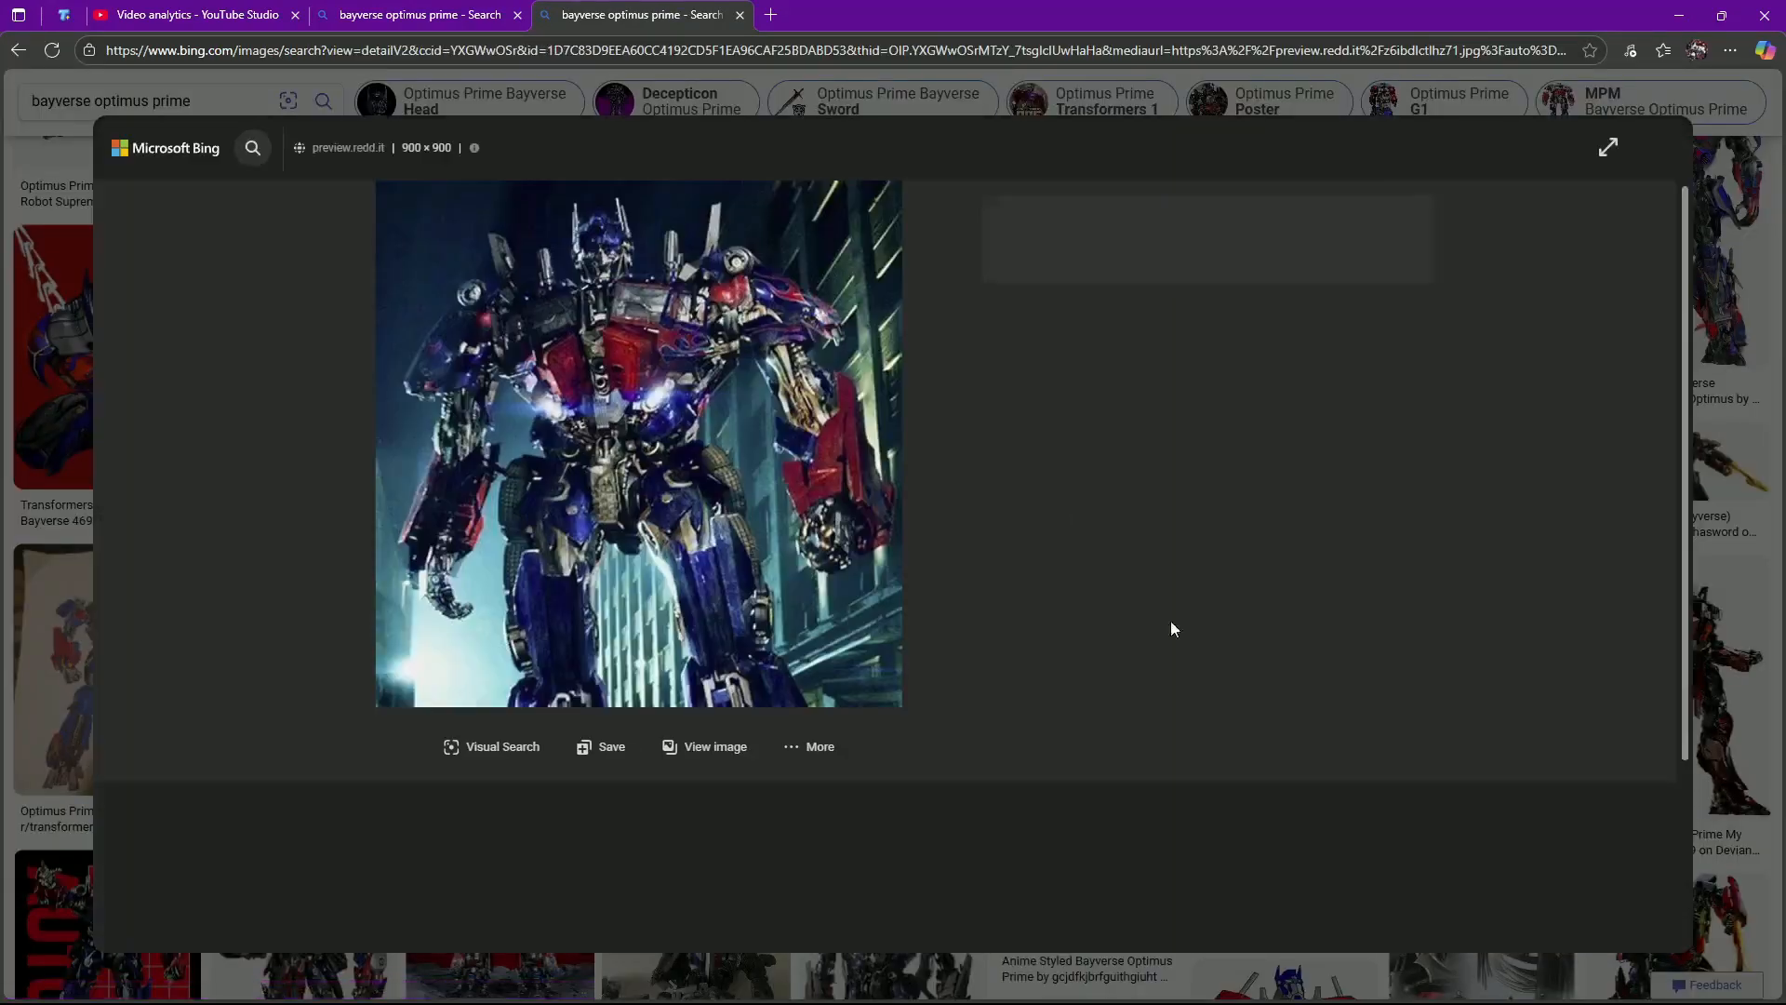
pyautogui.rightClick(617, 432)
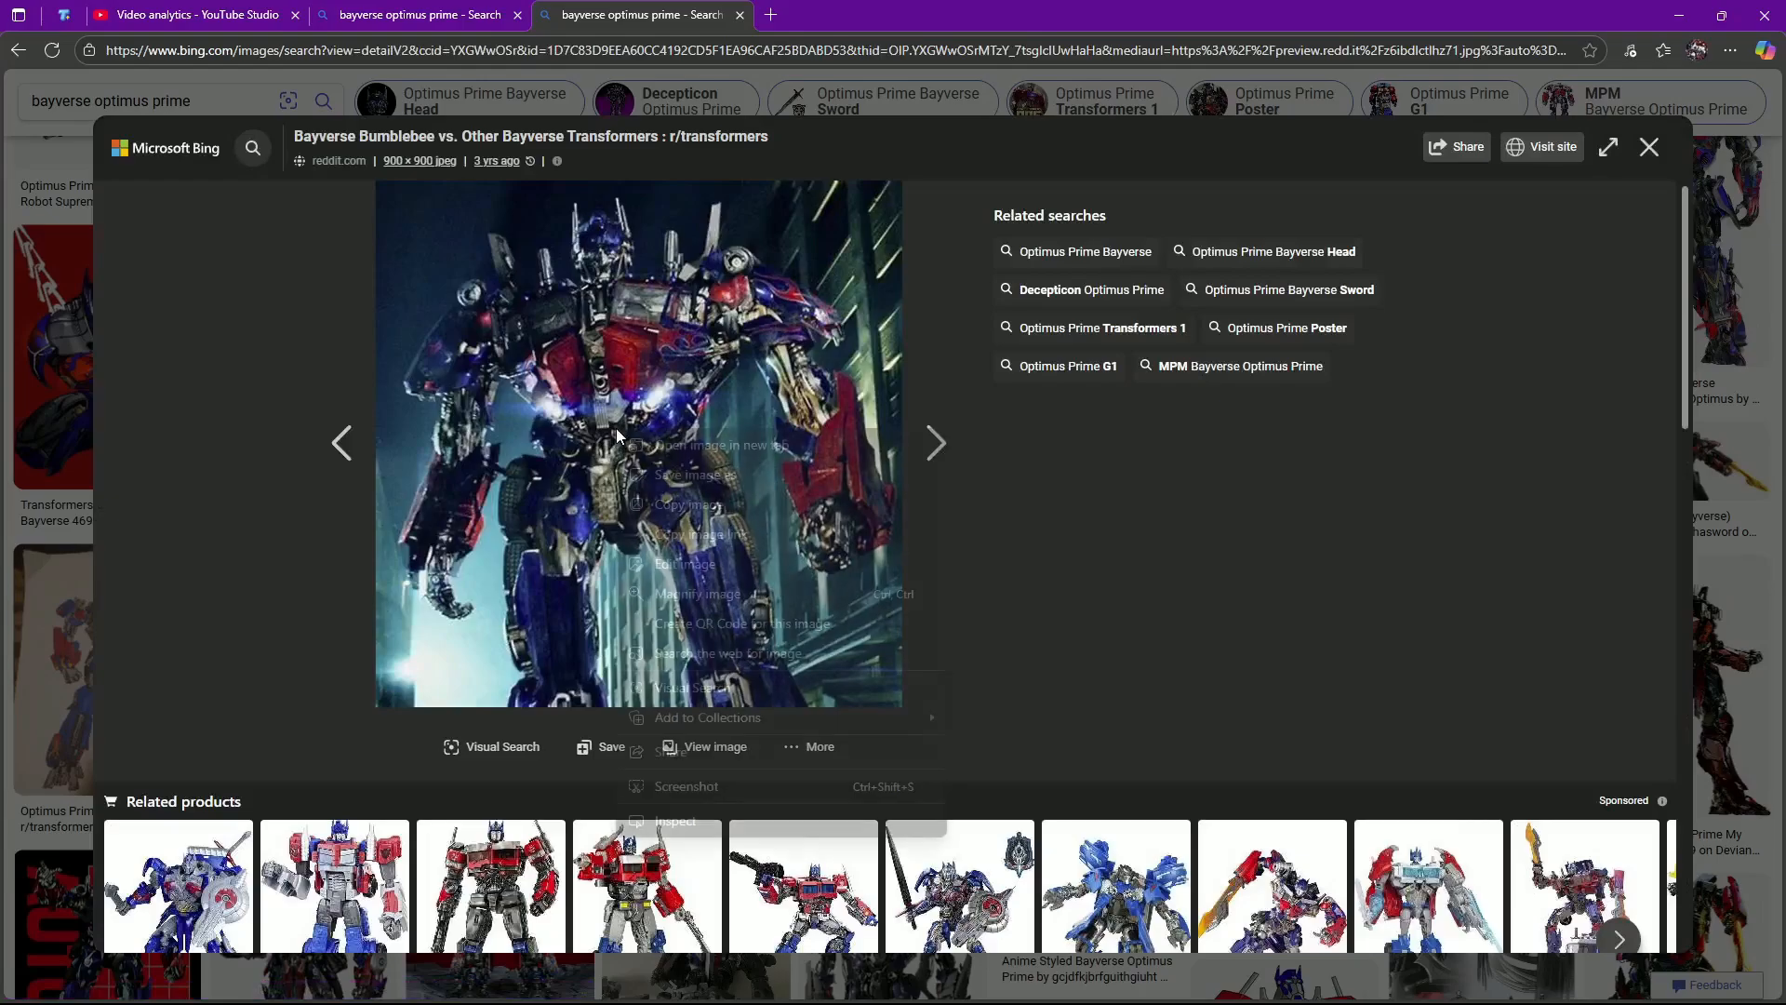
pyautogui.click(693, 477)
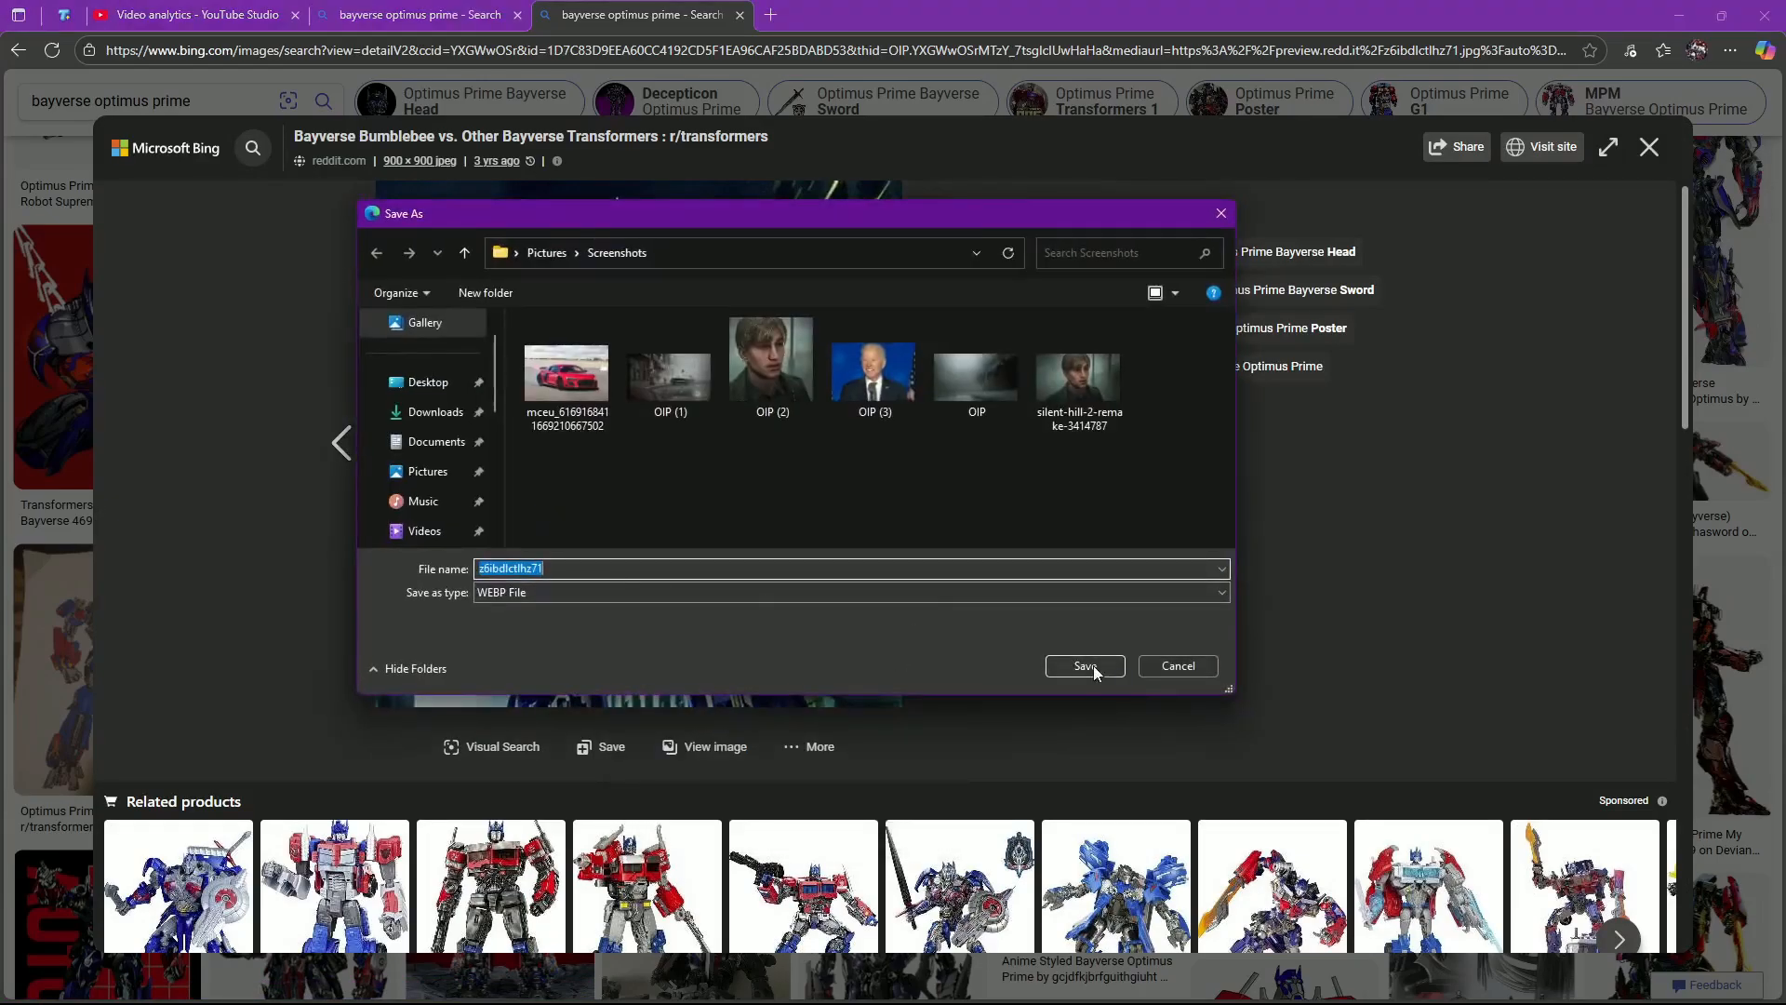
pyautogui.click(1085, 667)
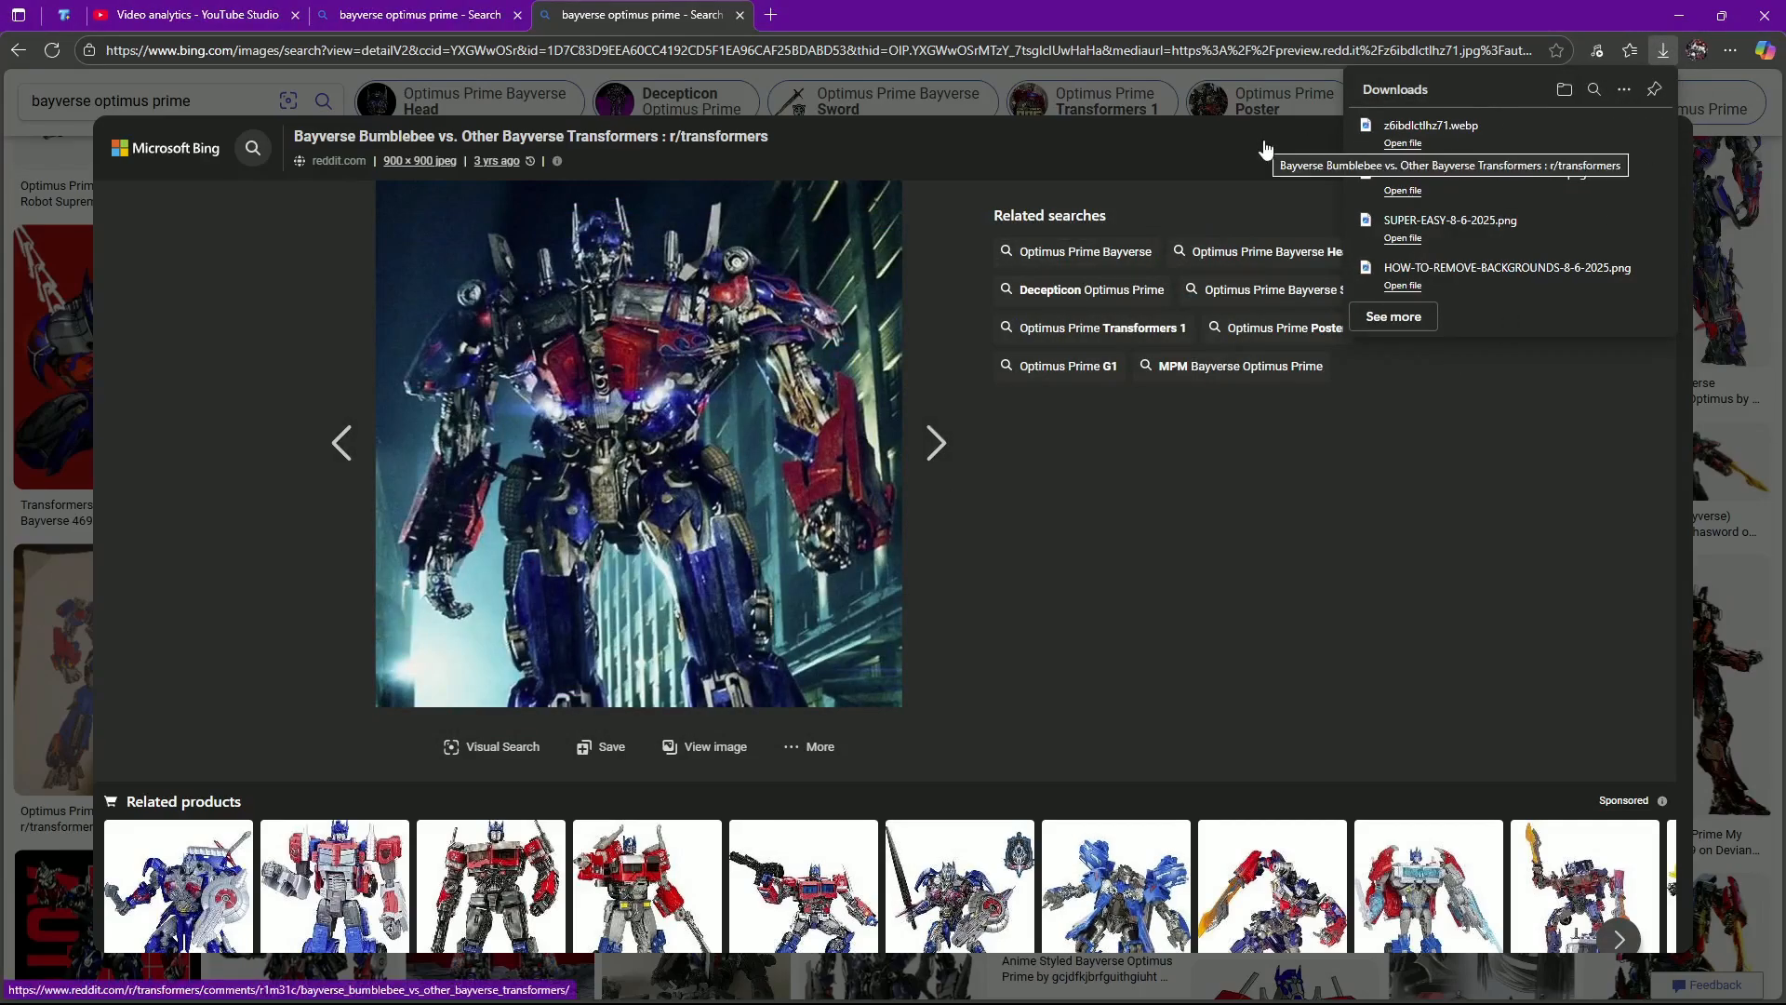
pyautogui.click(1651, 149)
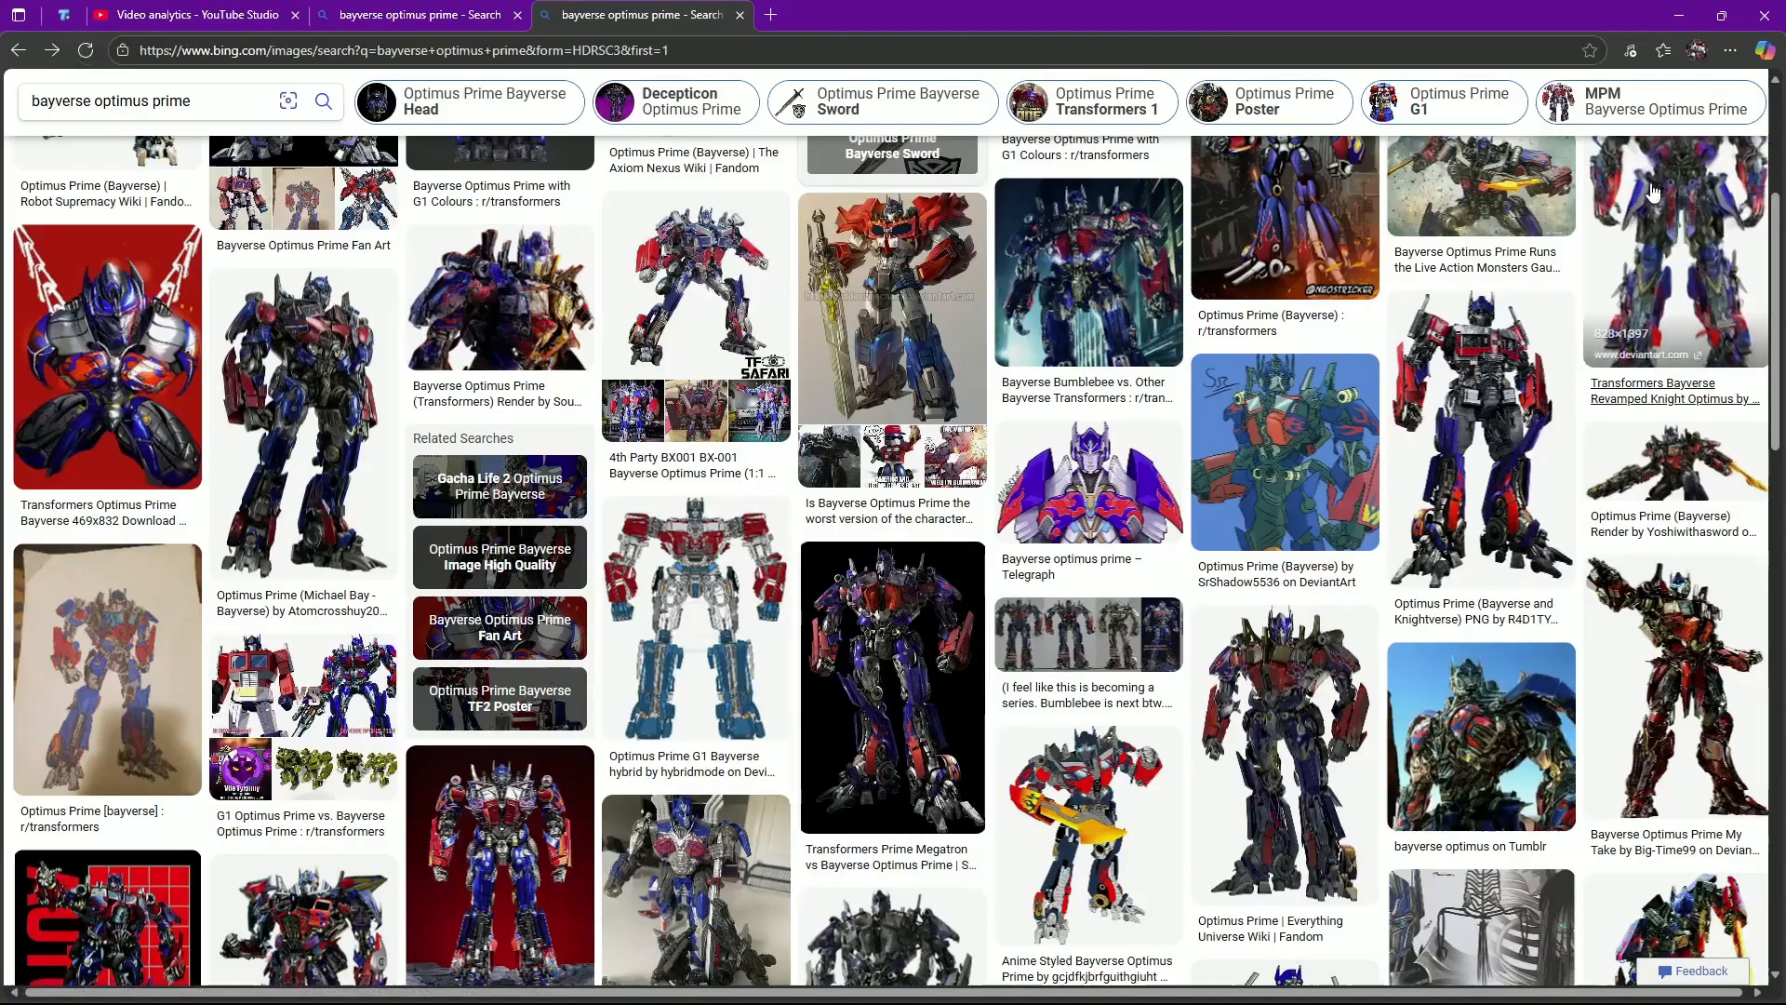
# Open the z6ibdlctlhz71 image from the Screenshots folder for editing in Photos and dismiss the save notice.
pyautogui.press('super+d')
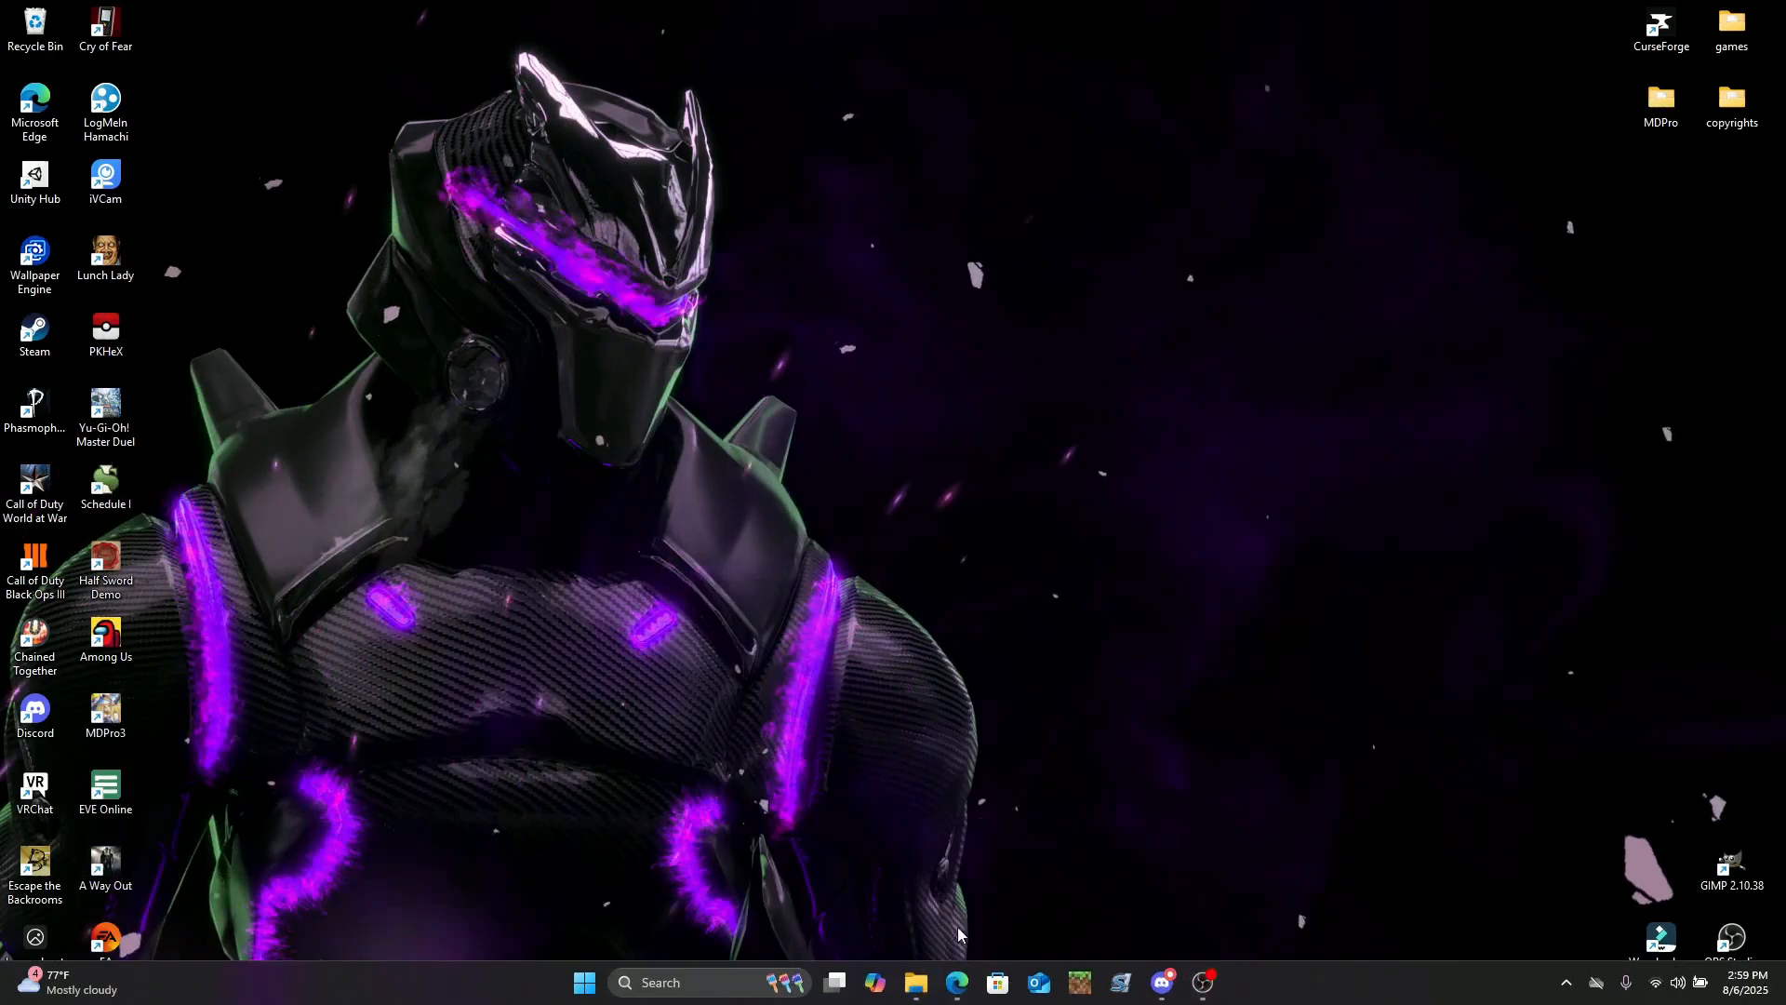
pyautogui.click(919, 986)
pyautogui.rightClick(717, 805)
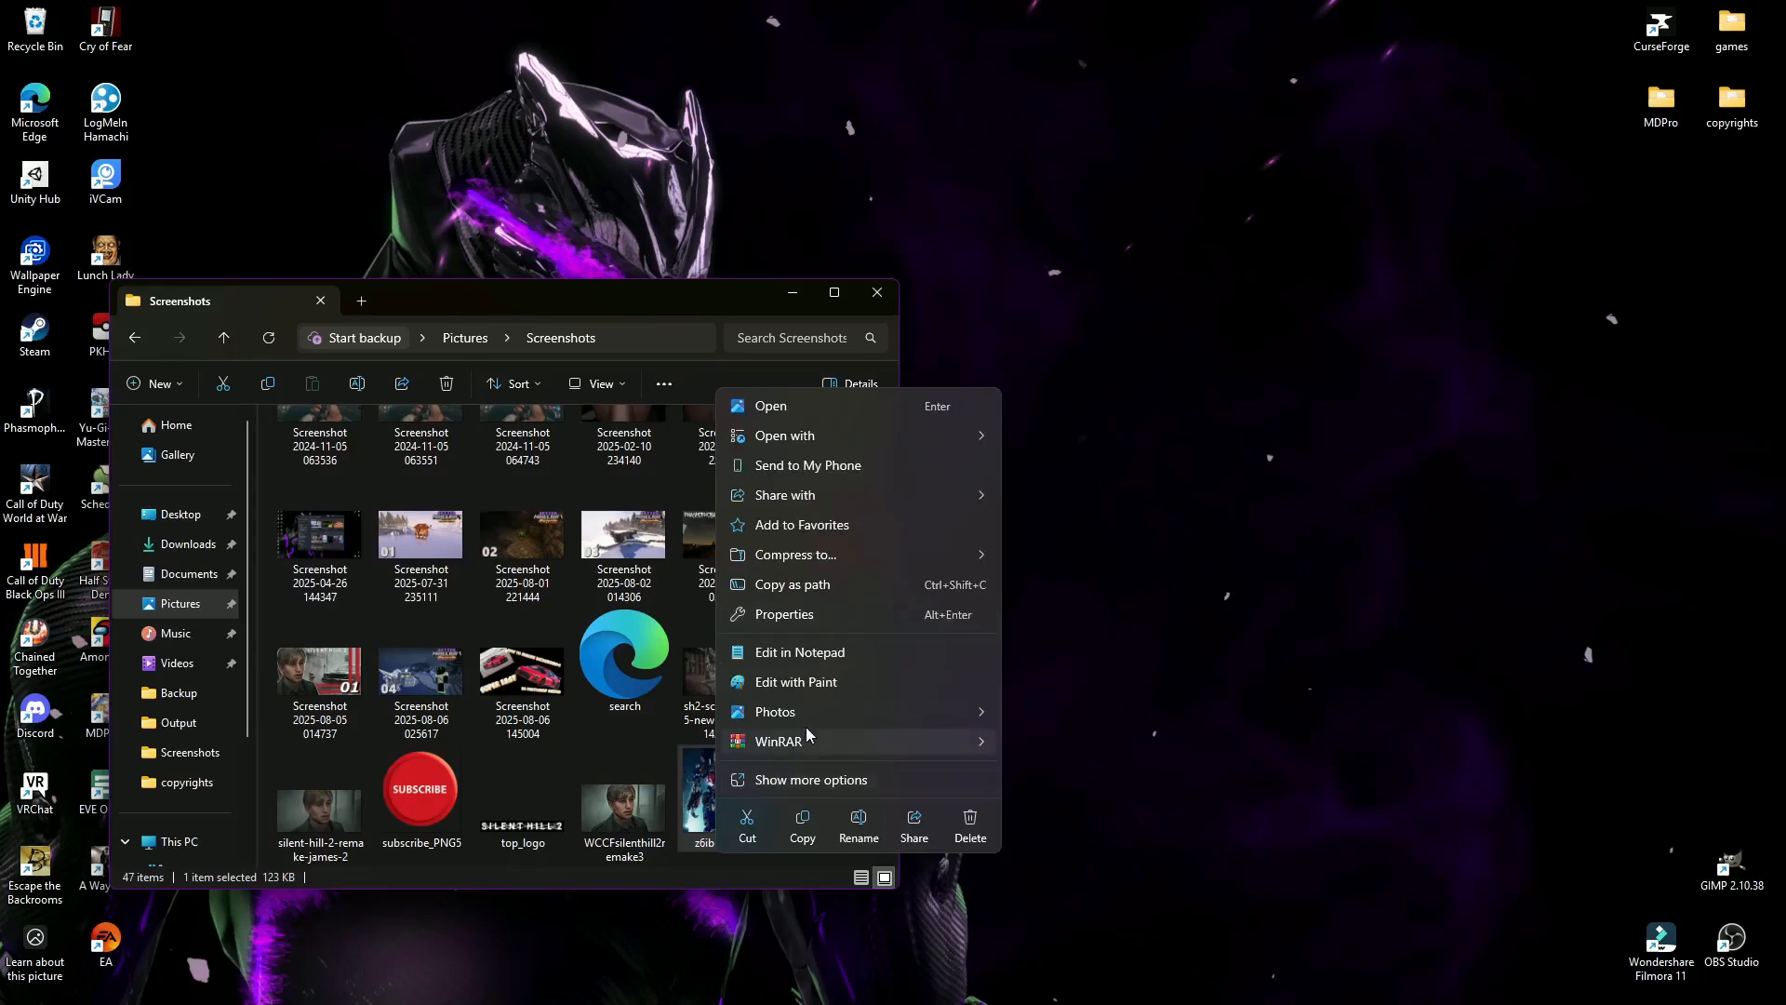
pyautogui.moveTo(749, 719)
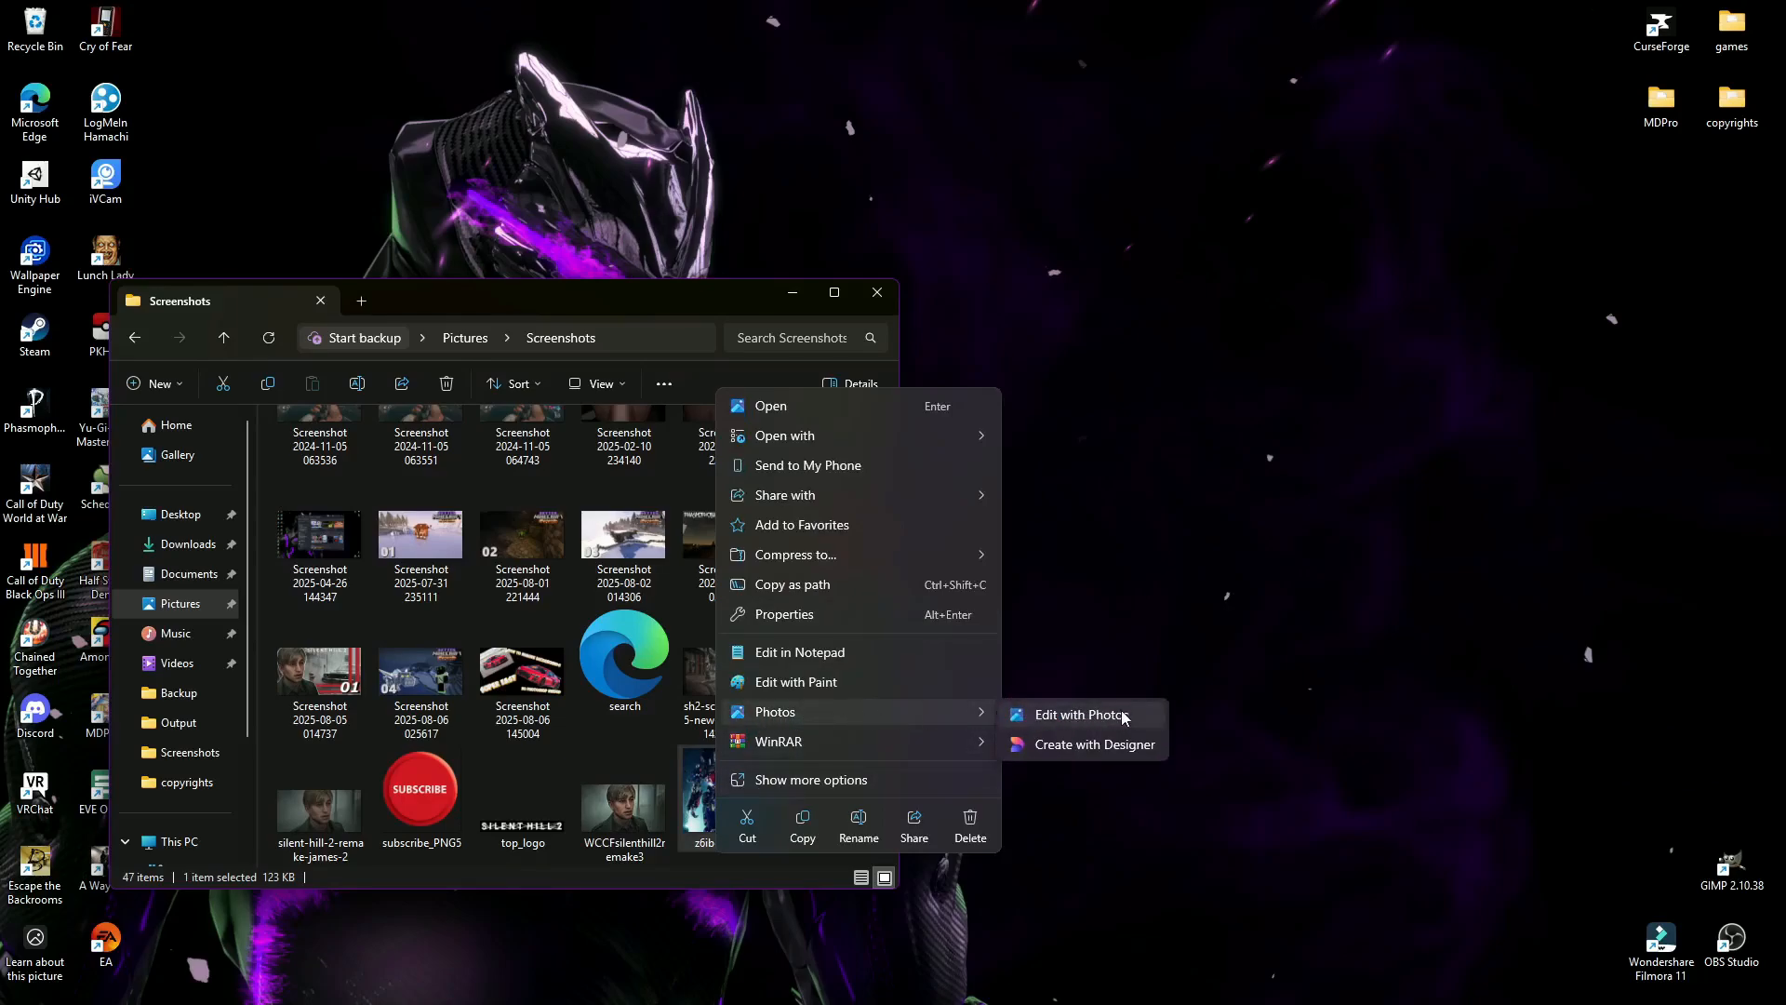
pyautogui.click(1067, 725)
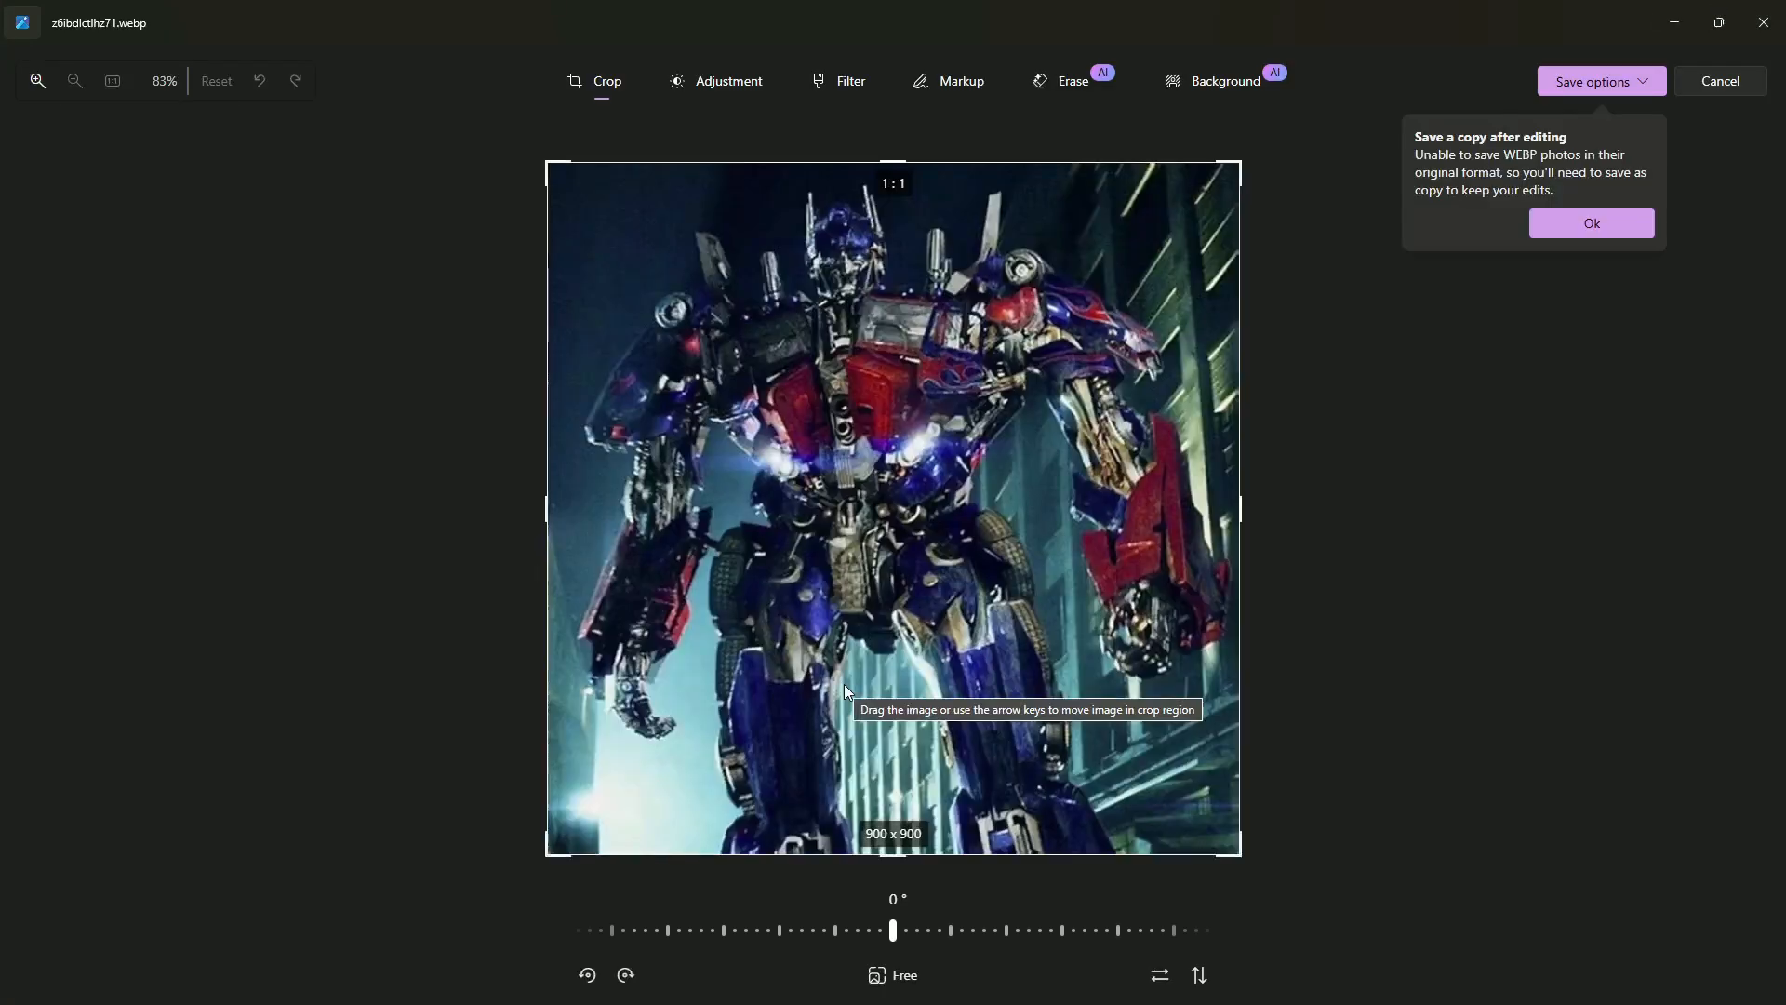
pyautogui.click(1615, 238)
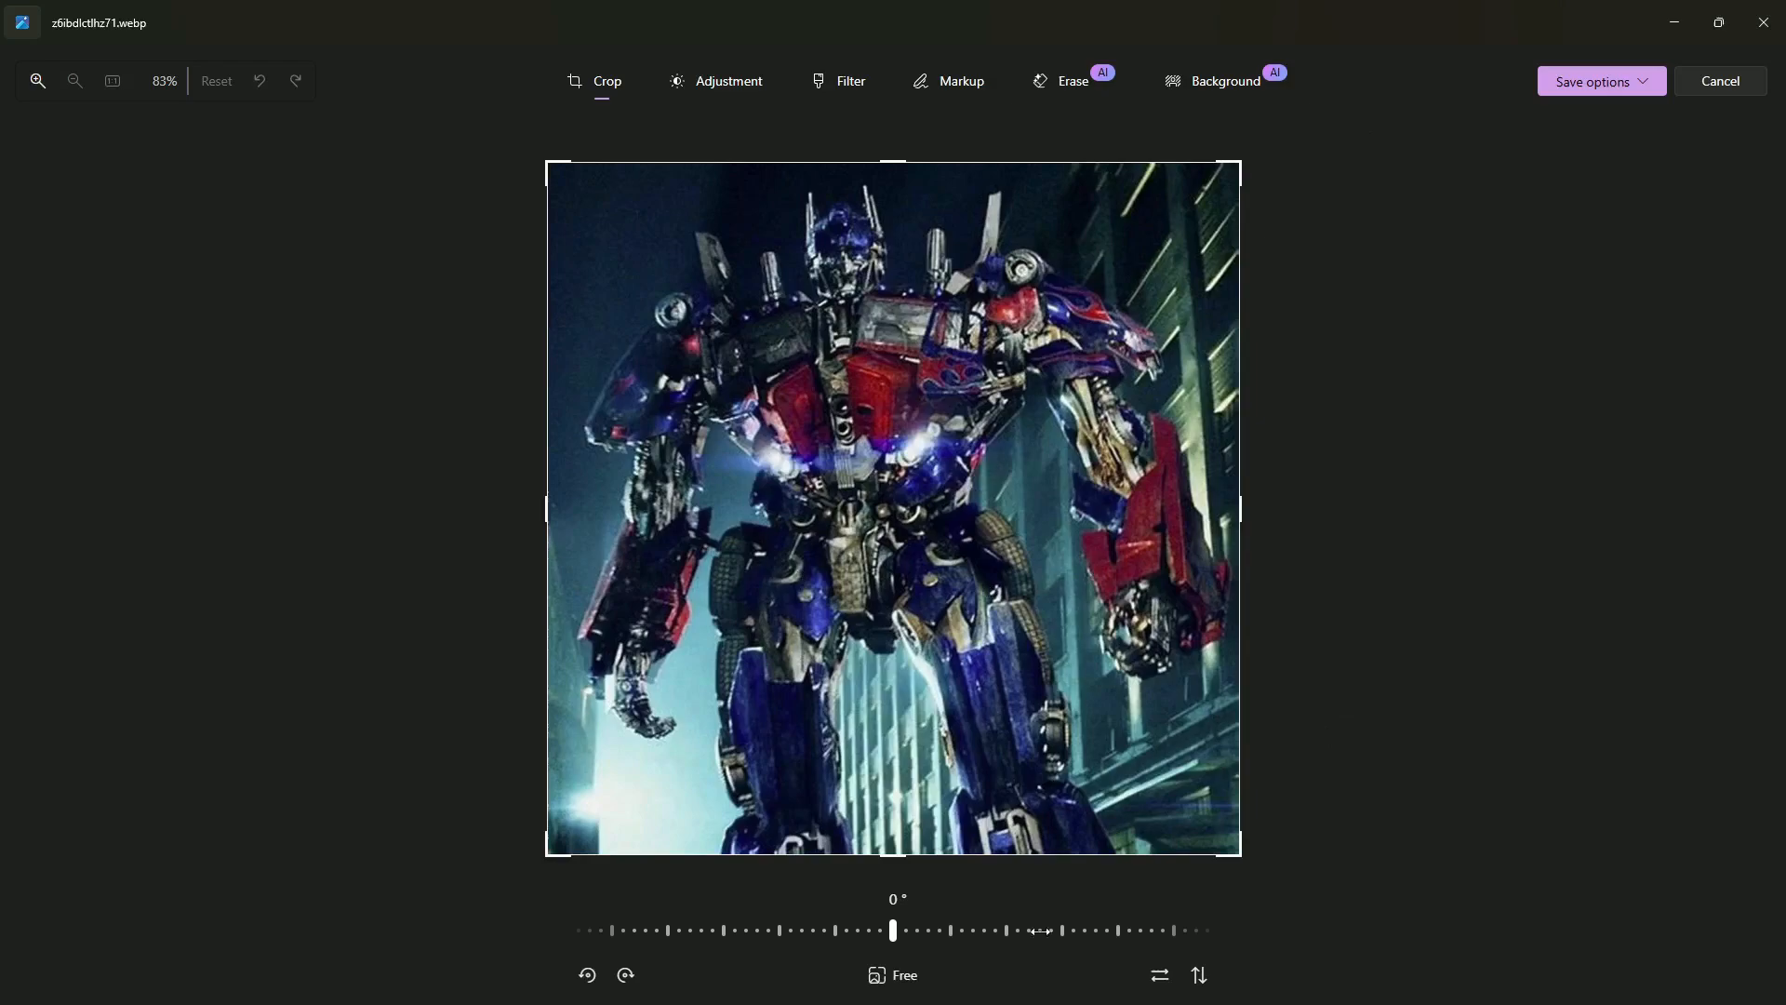
# Detect the robot photo's background and try the Remove effect followed by Blur.
pyautogui.click(1228, 83)
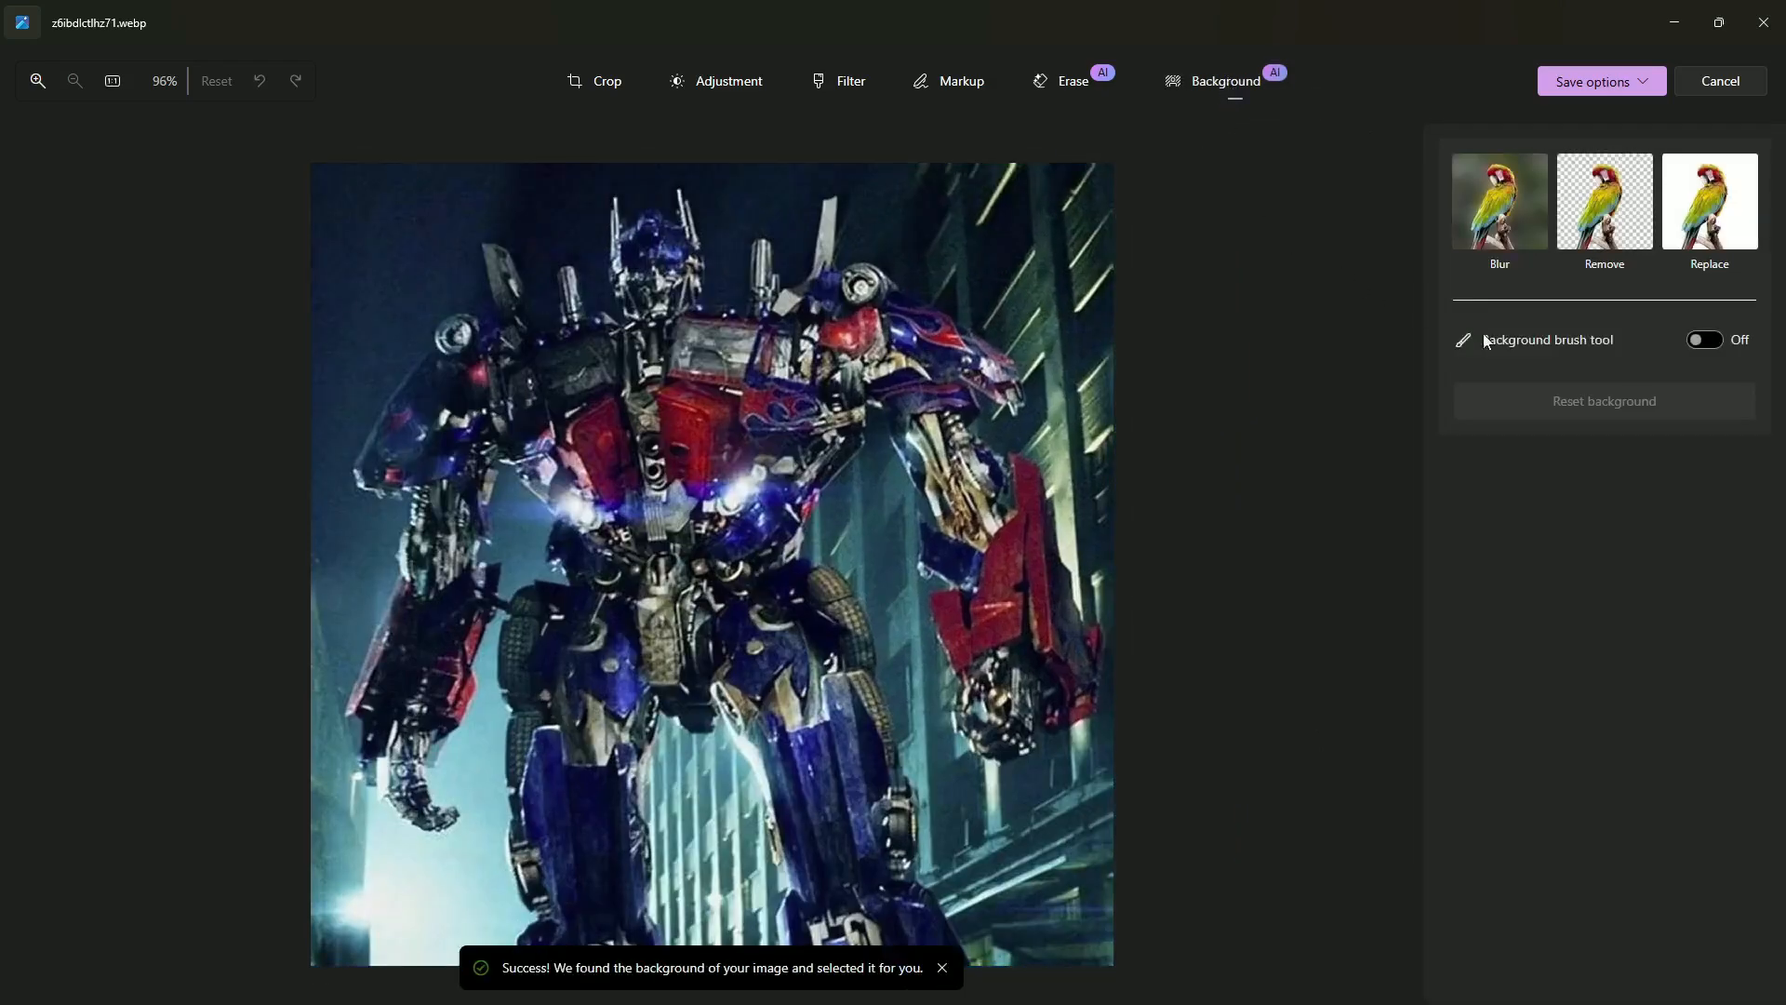
pyautogui.click(1609, 238)
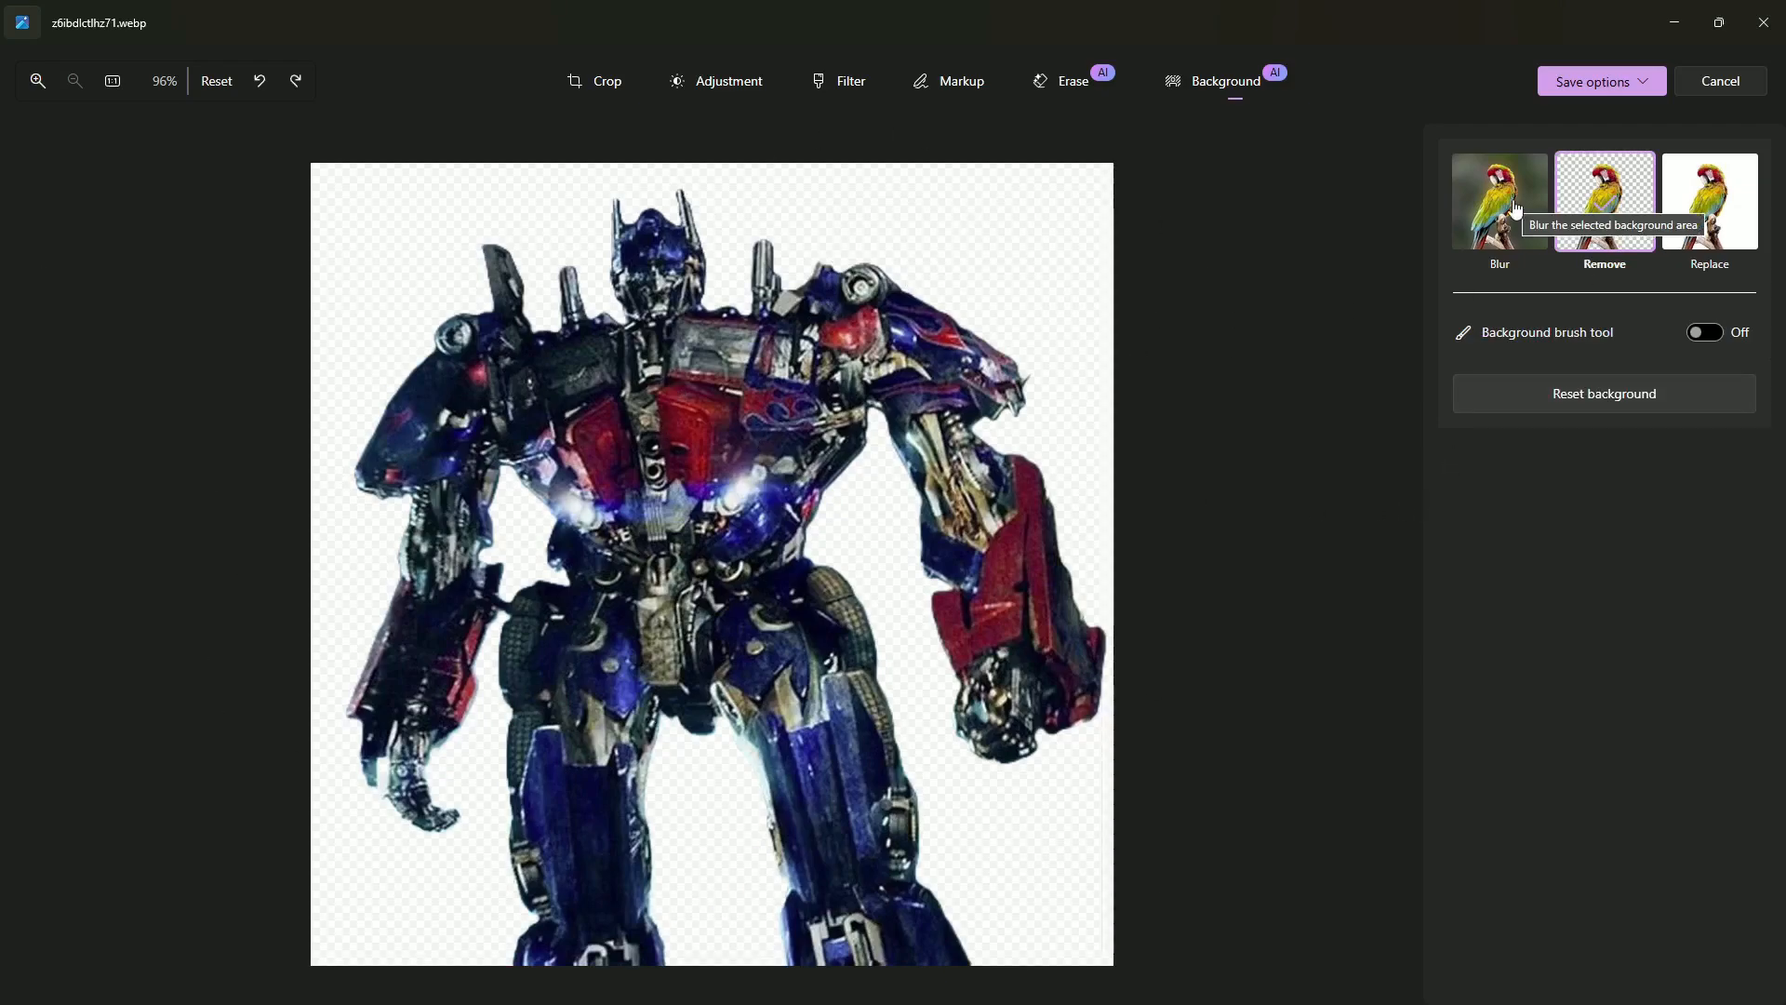
pyautogui.click(1517, 210)
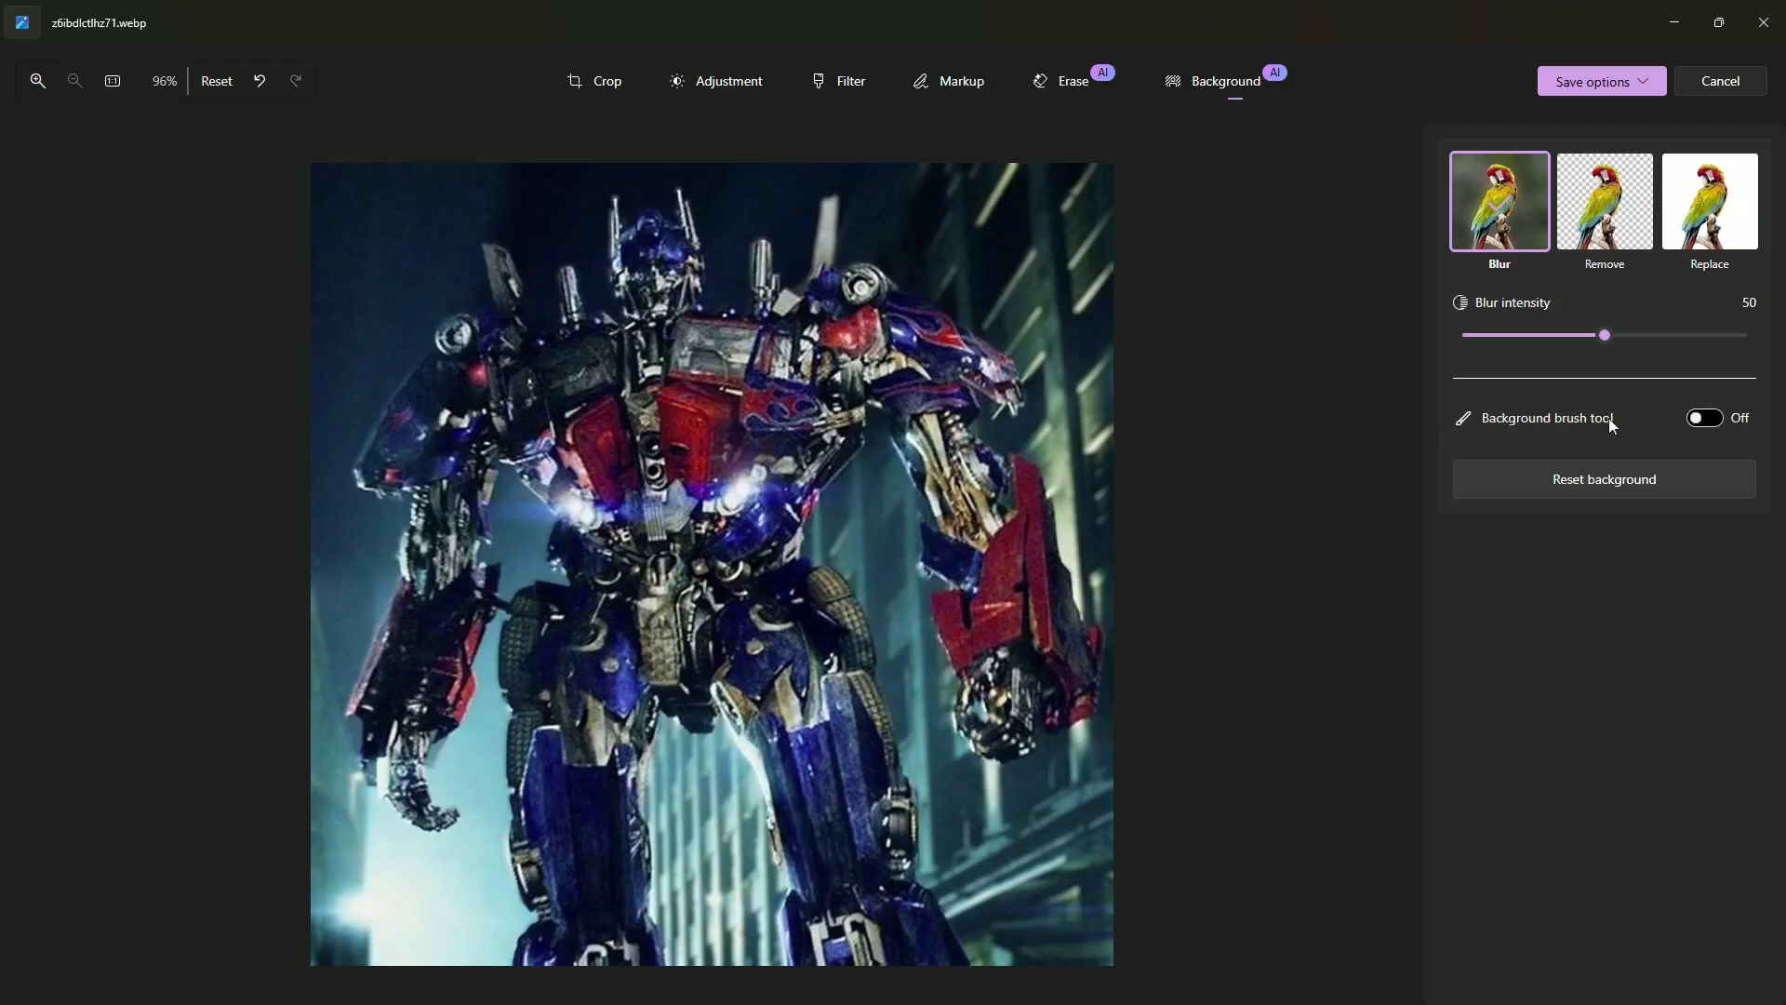
# Brush the mask off the pale upright fin above the robot's shoulder with the background brush at size 35.
pyautogui.click(1705, 419)
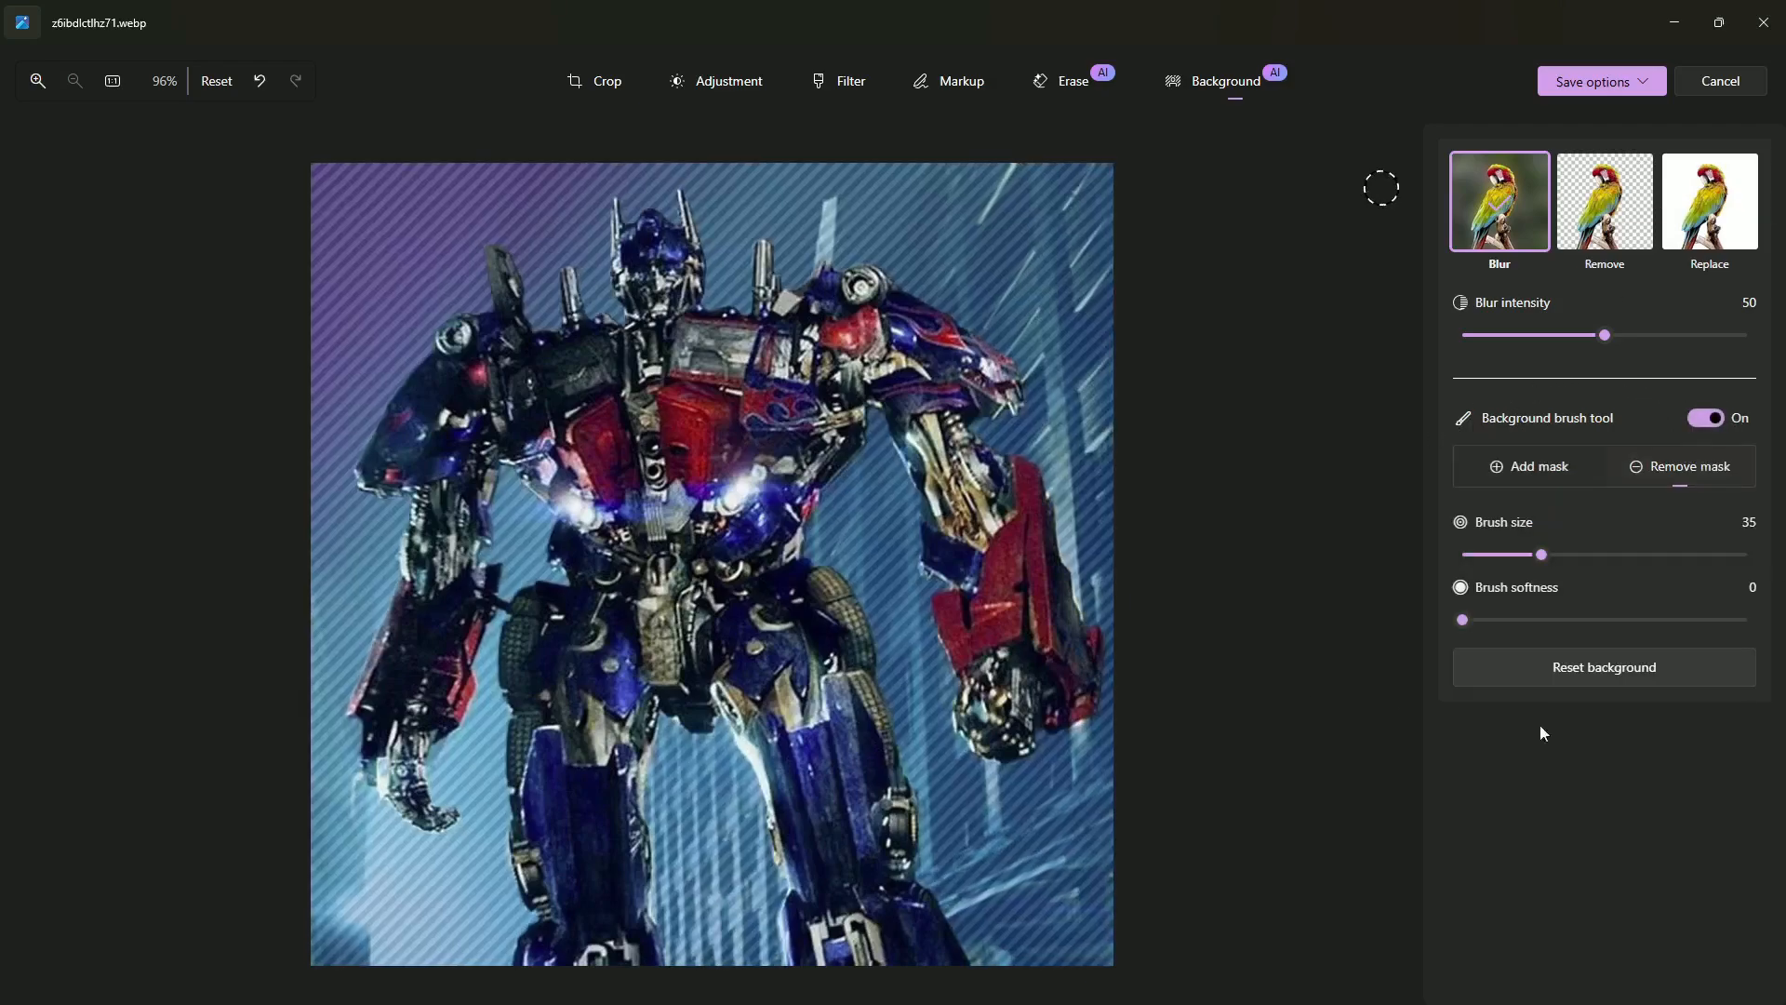
pyautogui.scroll(8, 826, 259)
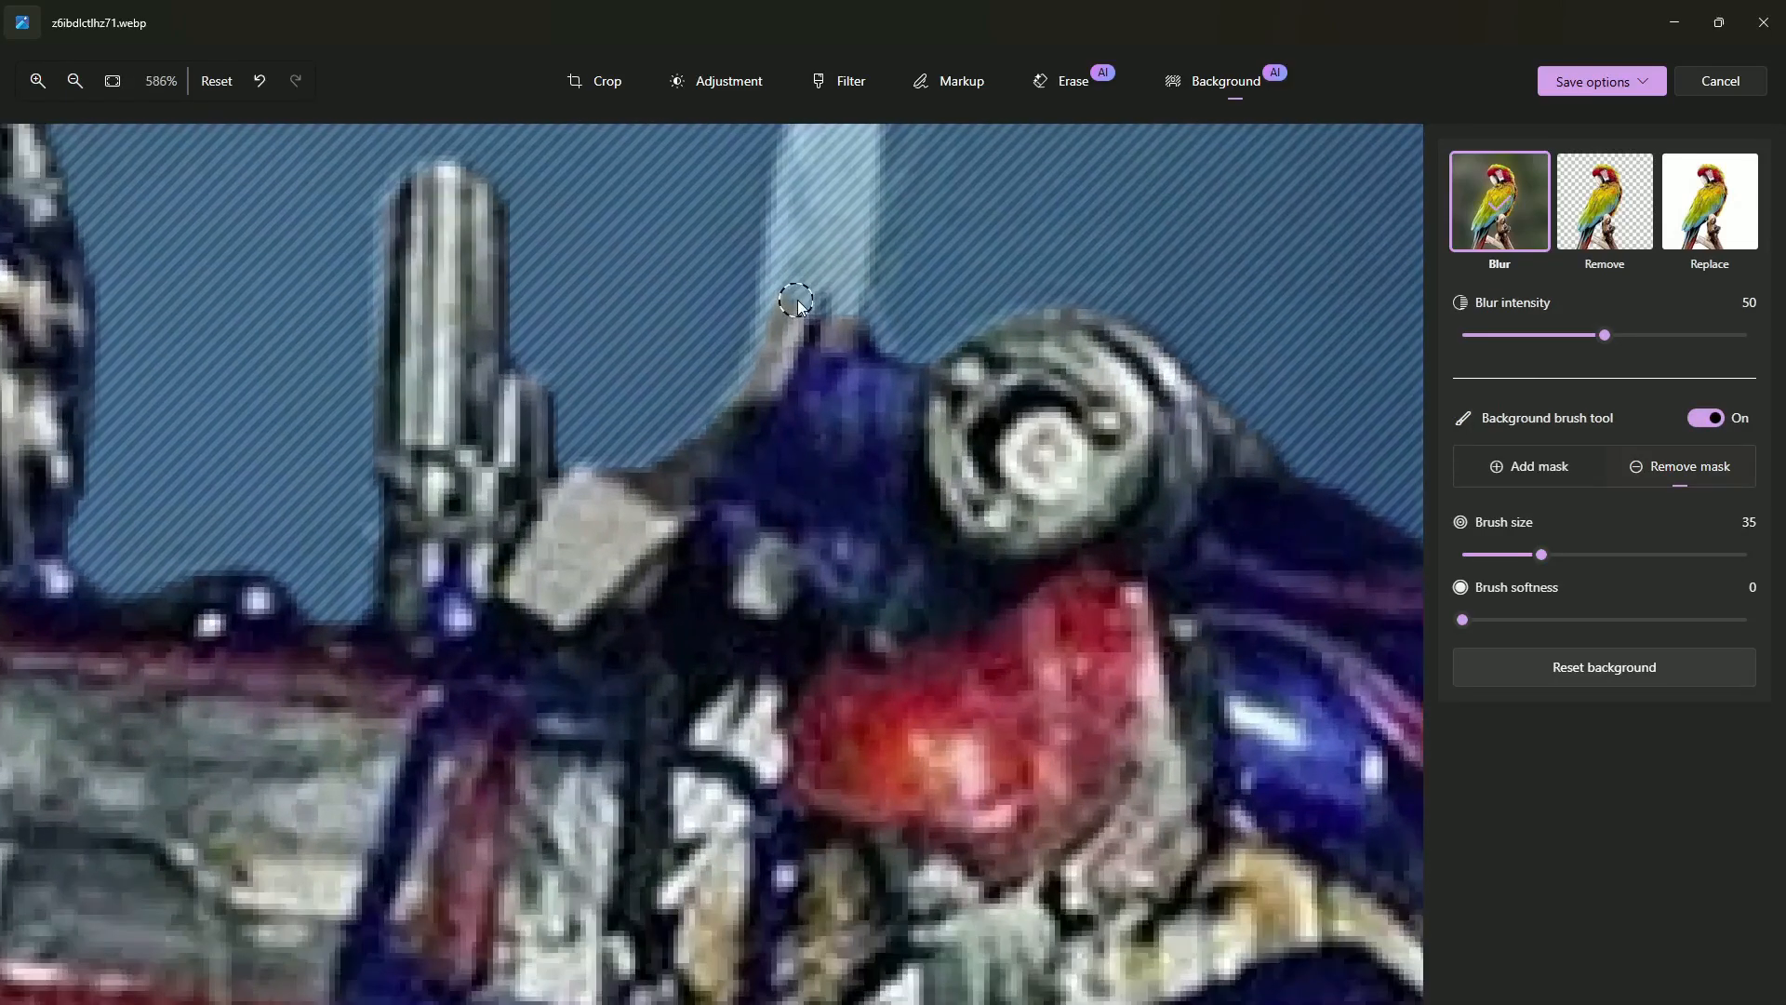
pyautogui.scroll(-8, 795, 279)
pyautogui.scroll(4, 800, 186)
pyautogui.scroll(6, 800, 193)
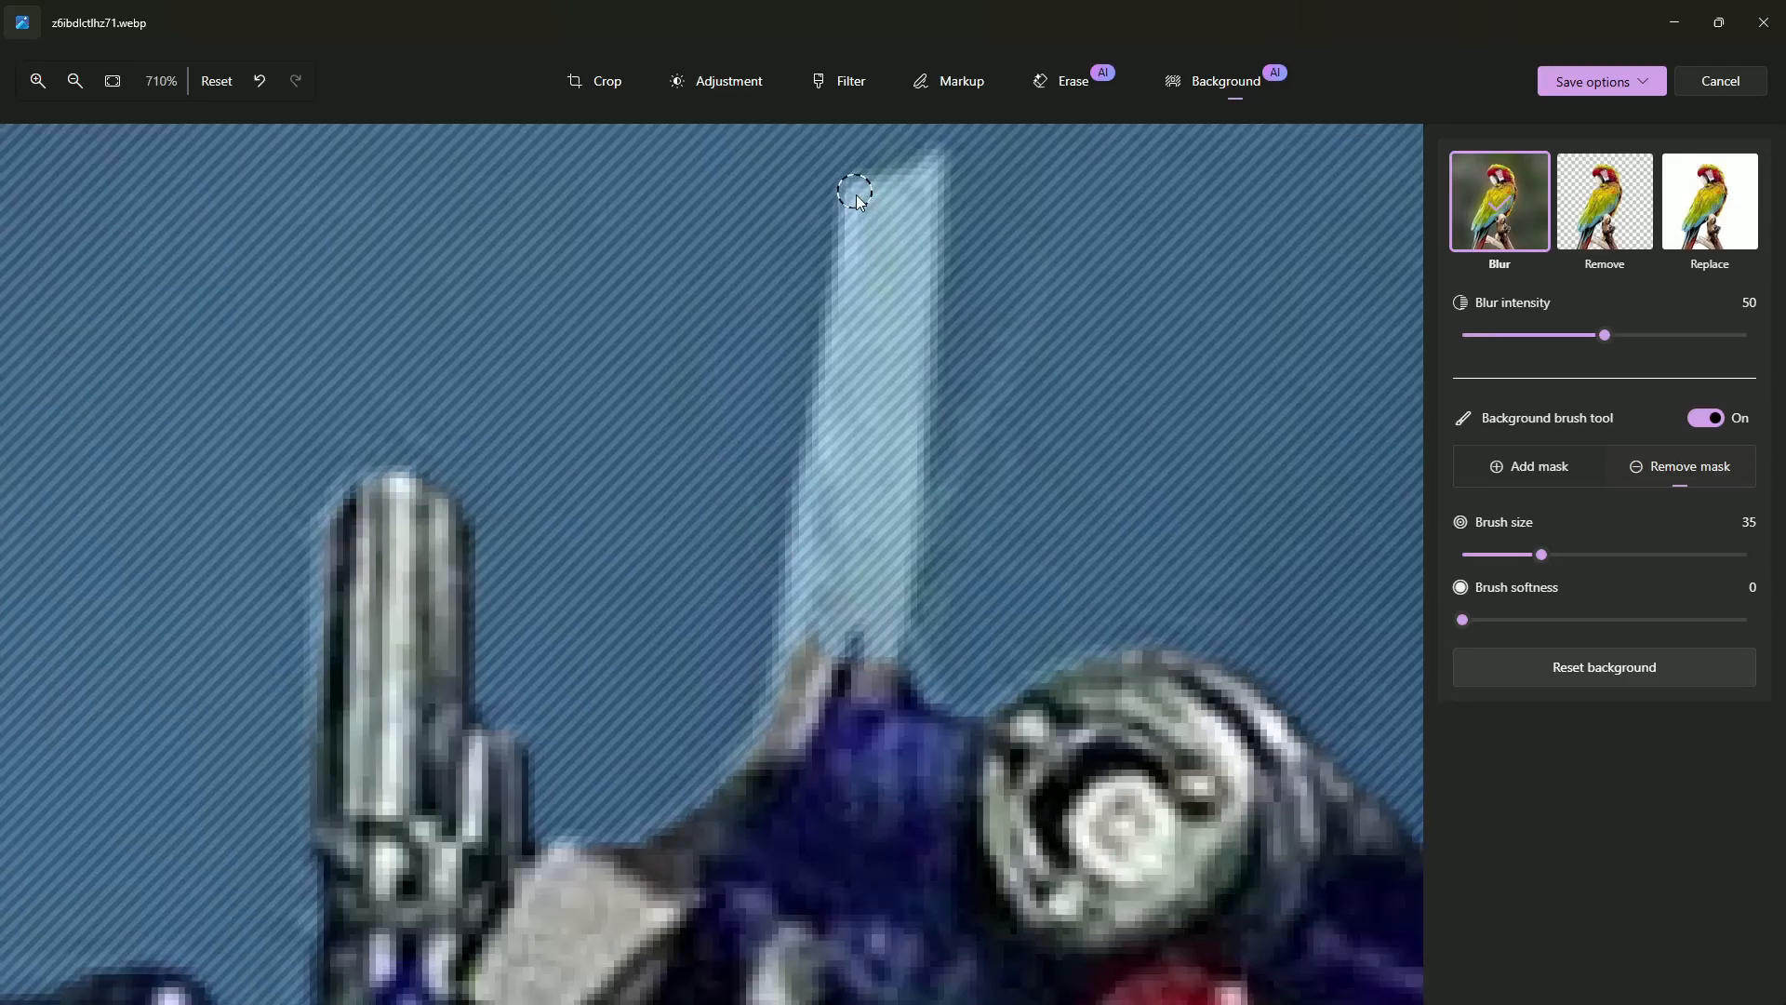
pyautogui.moveTo(856, 194)
pyautogui.mouseDown()
pyautogui.moveTo(795, 627)
pyautogui.moveTo(808, 653)
pyautogui.moveTo(901, 647)
pyautogui.moveTo(907, 436)
pyautogui.moveTo(933, 375)
pyautogui.moveTo(933, 158)
pyautogui.moveTo(874, 185)
pyautogui.moveTo(900, 237)
pyautogui.moveTo(881, 177)
pyautogui.moveTo(894, 375)
pyautogui.moveTo(867, 356)
pyautogui.moveTo(848, 271)
pyautogui.moveTo(867, 502)
pyautogui.moveTo(848, 627)
pyautogui.moveTo(821, 555)
pyautogui.moveTo(835, 468)
pyautogui.moveTo(825, 606)
pyautogui.moveTo(870, 640)
pyautogui.moveTo(900, 233)
pyautogui.mouseUp()
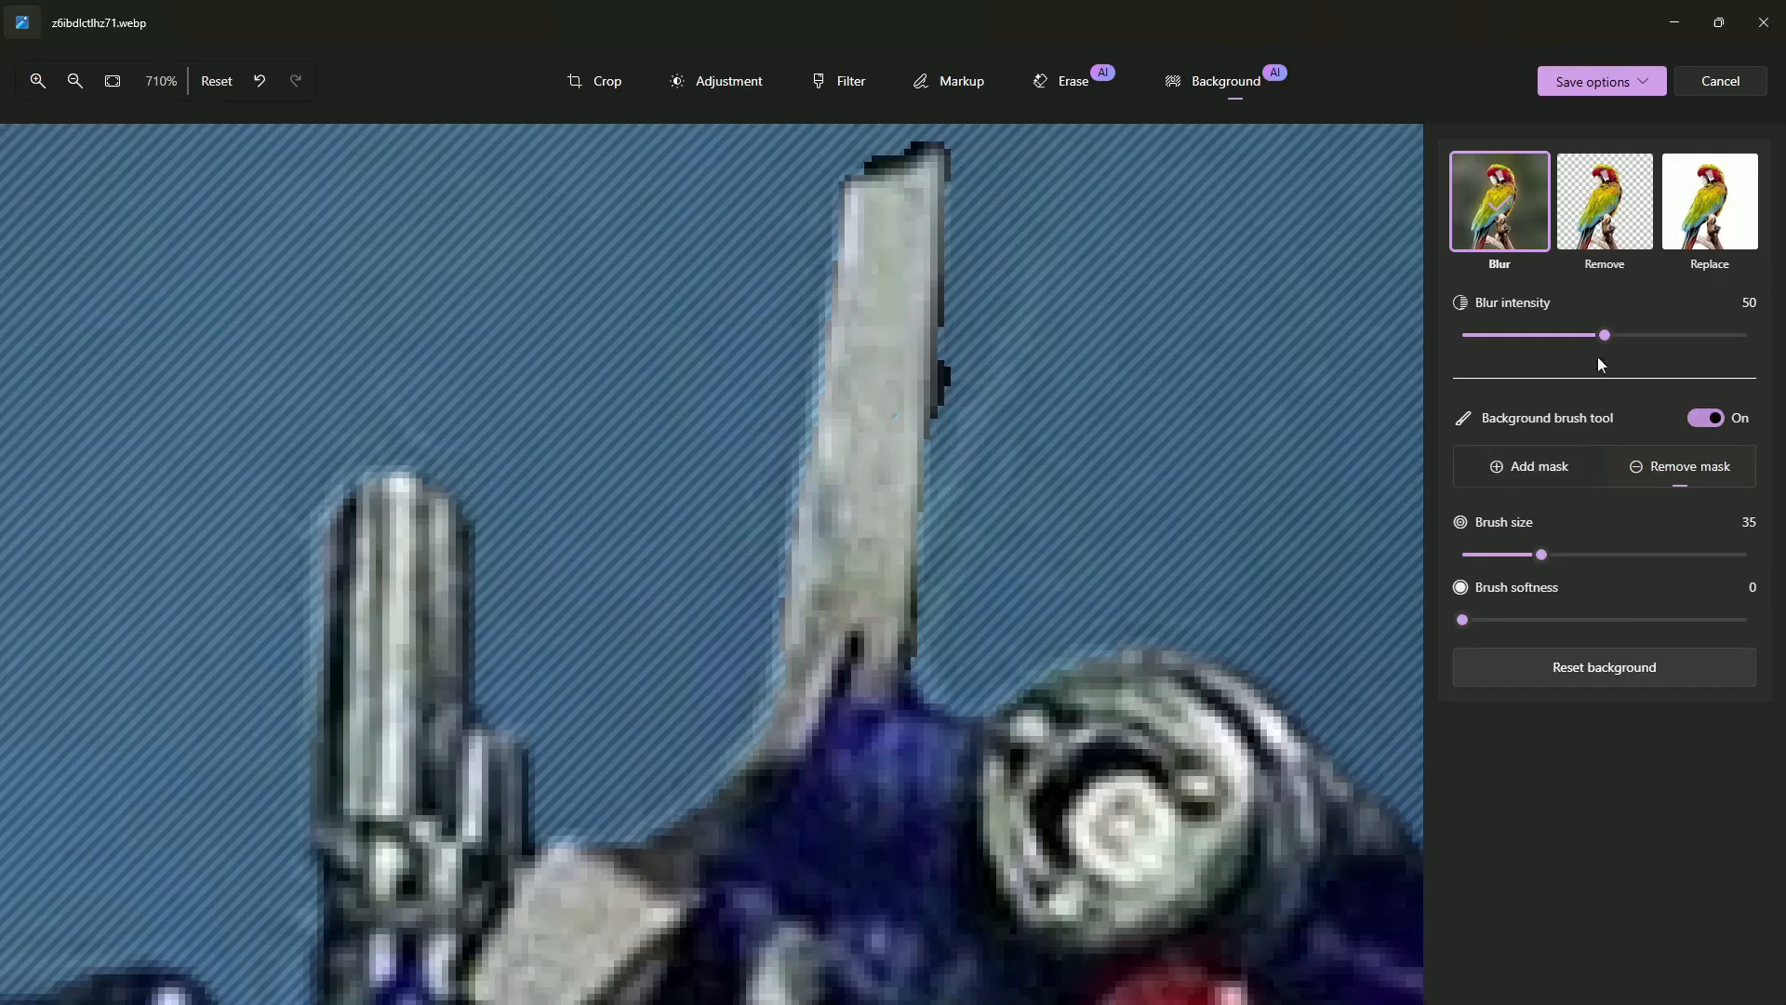
# Brush the mask back over the stray patch beside the fin and apply the Remove background effect.
pyautogui.click(1532, 470)
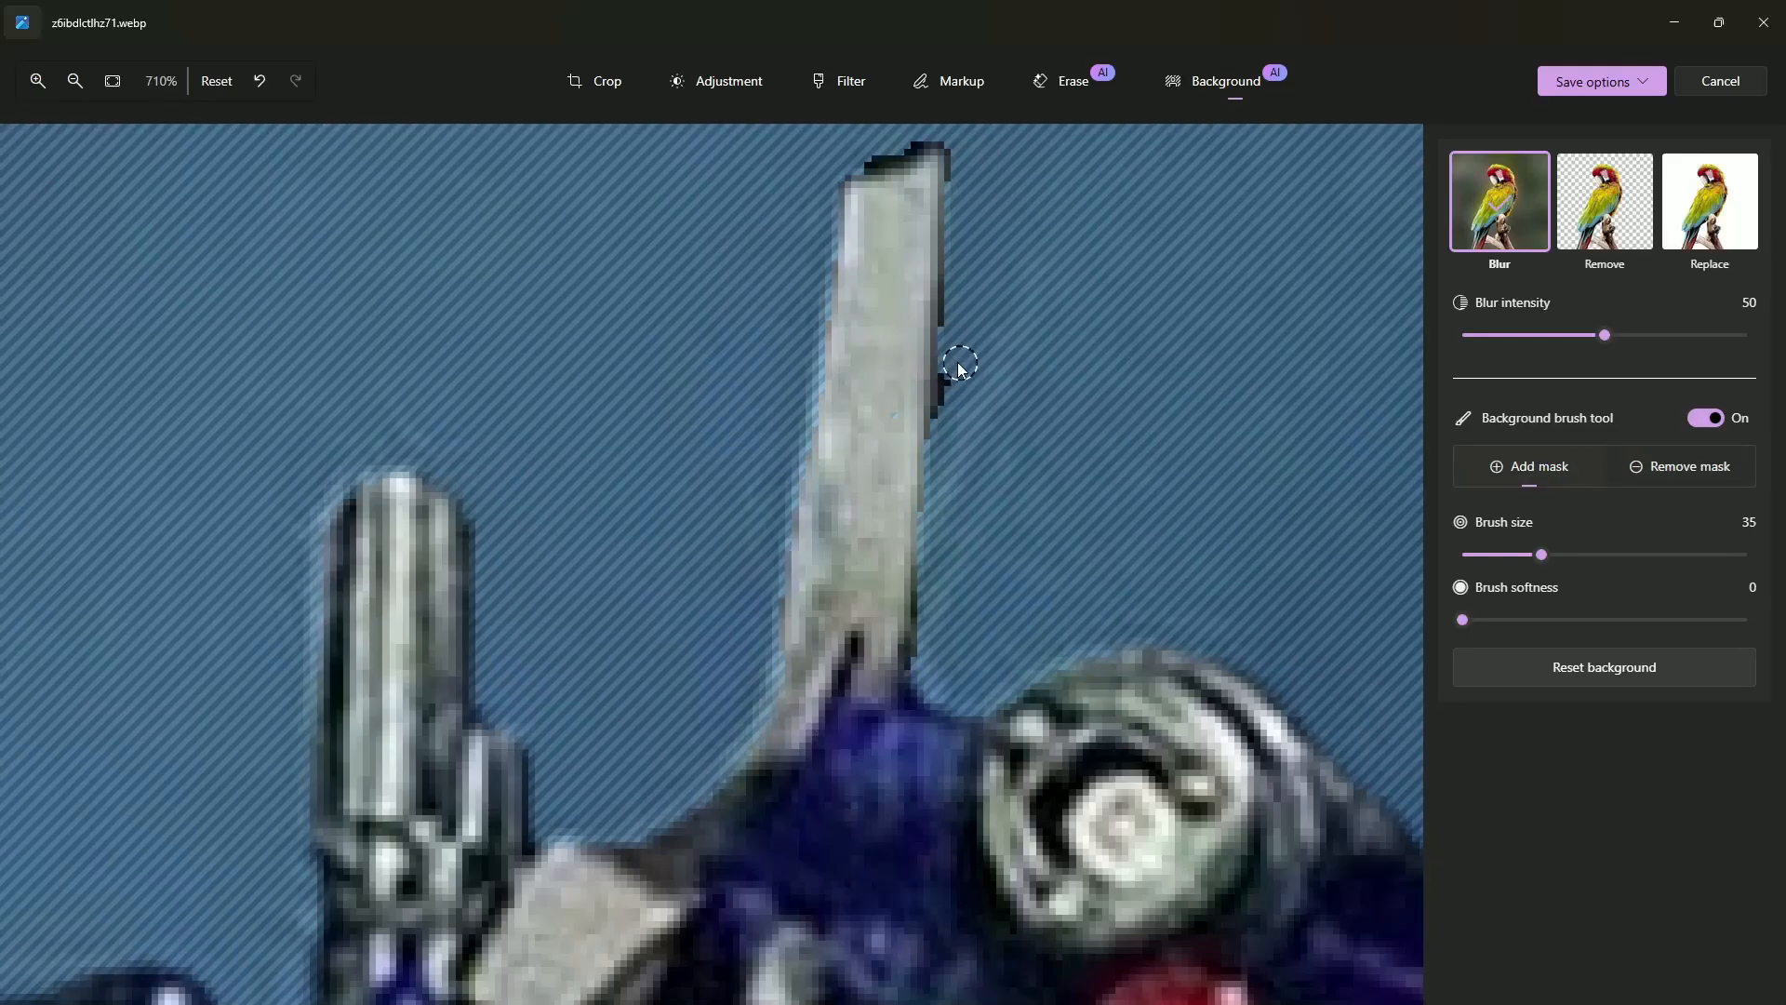
pyautogui.moveTo(957, 363); pyautogui.dragTo(957, 402)
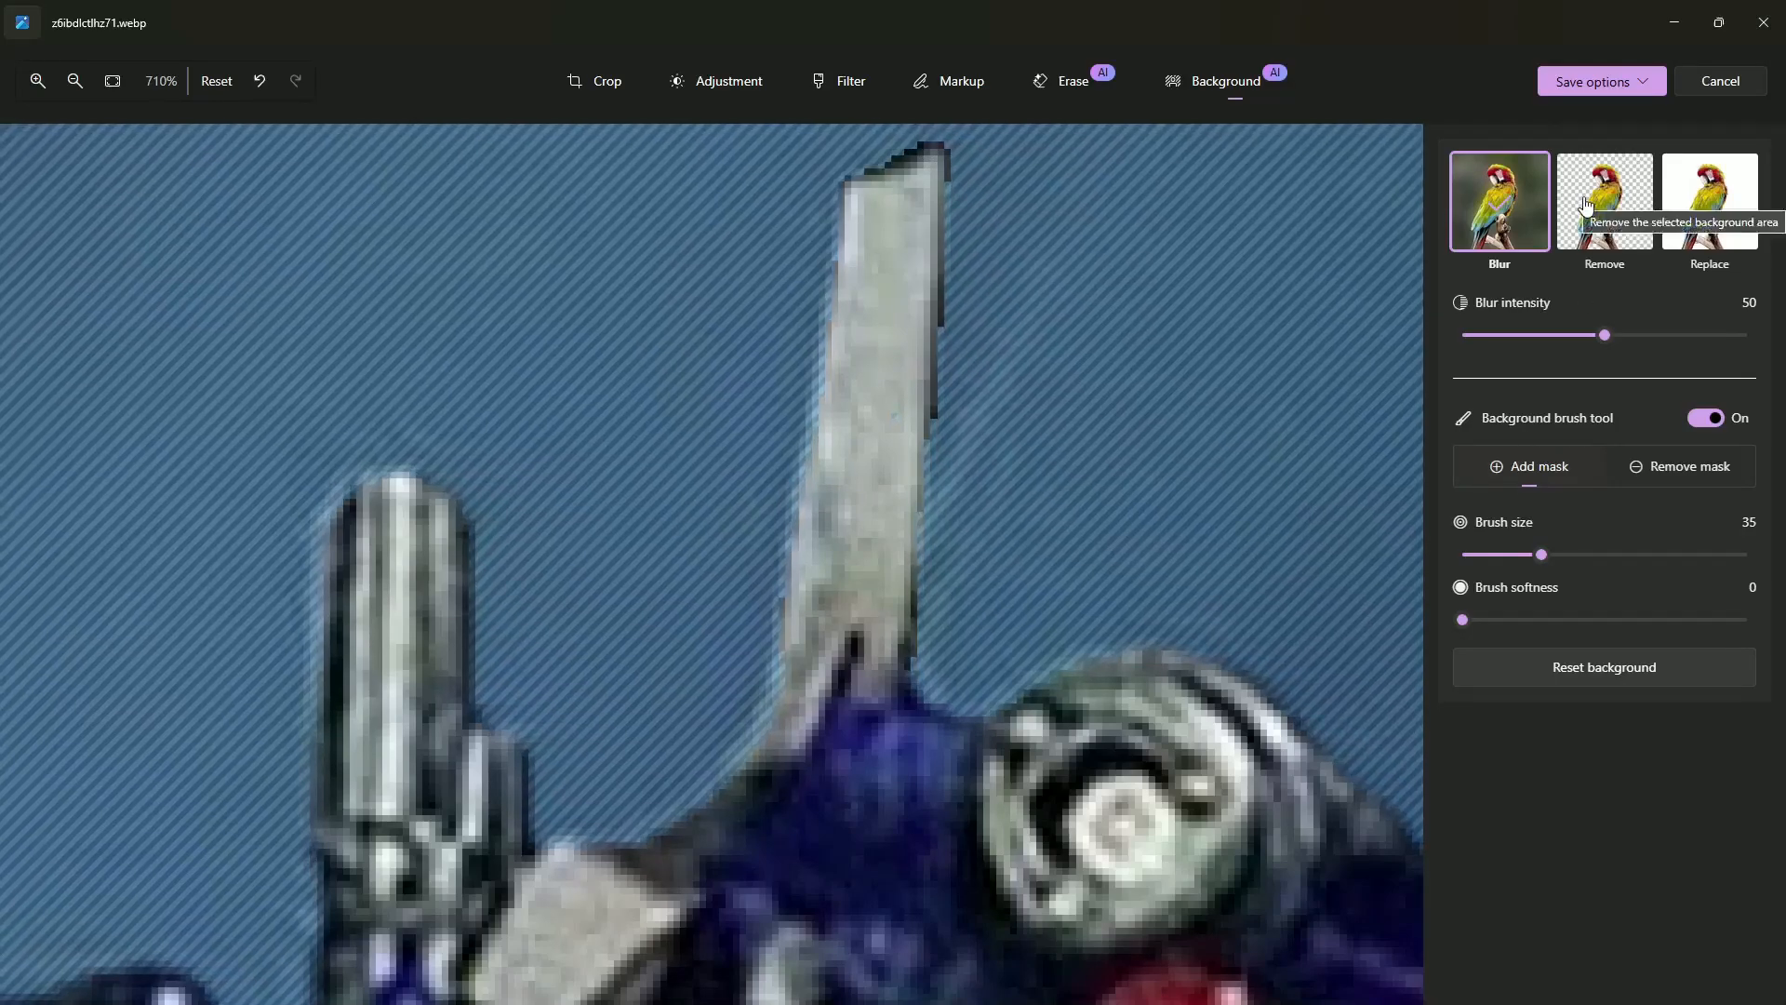
pyautogui.click(1586, 205)
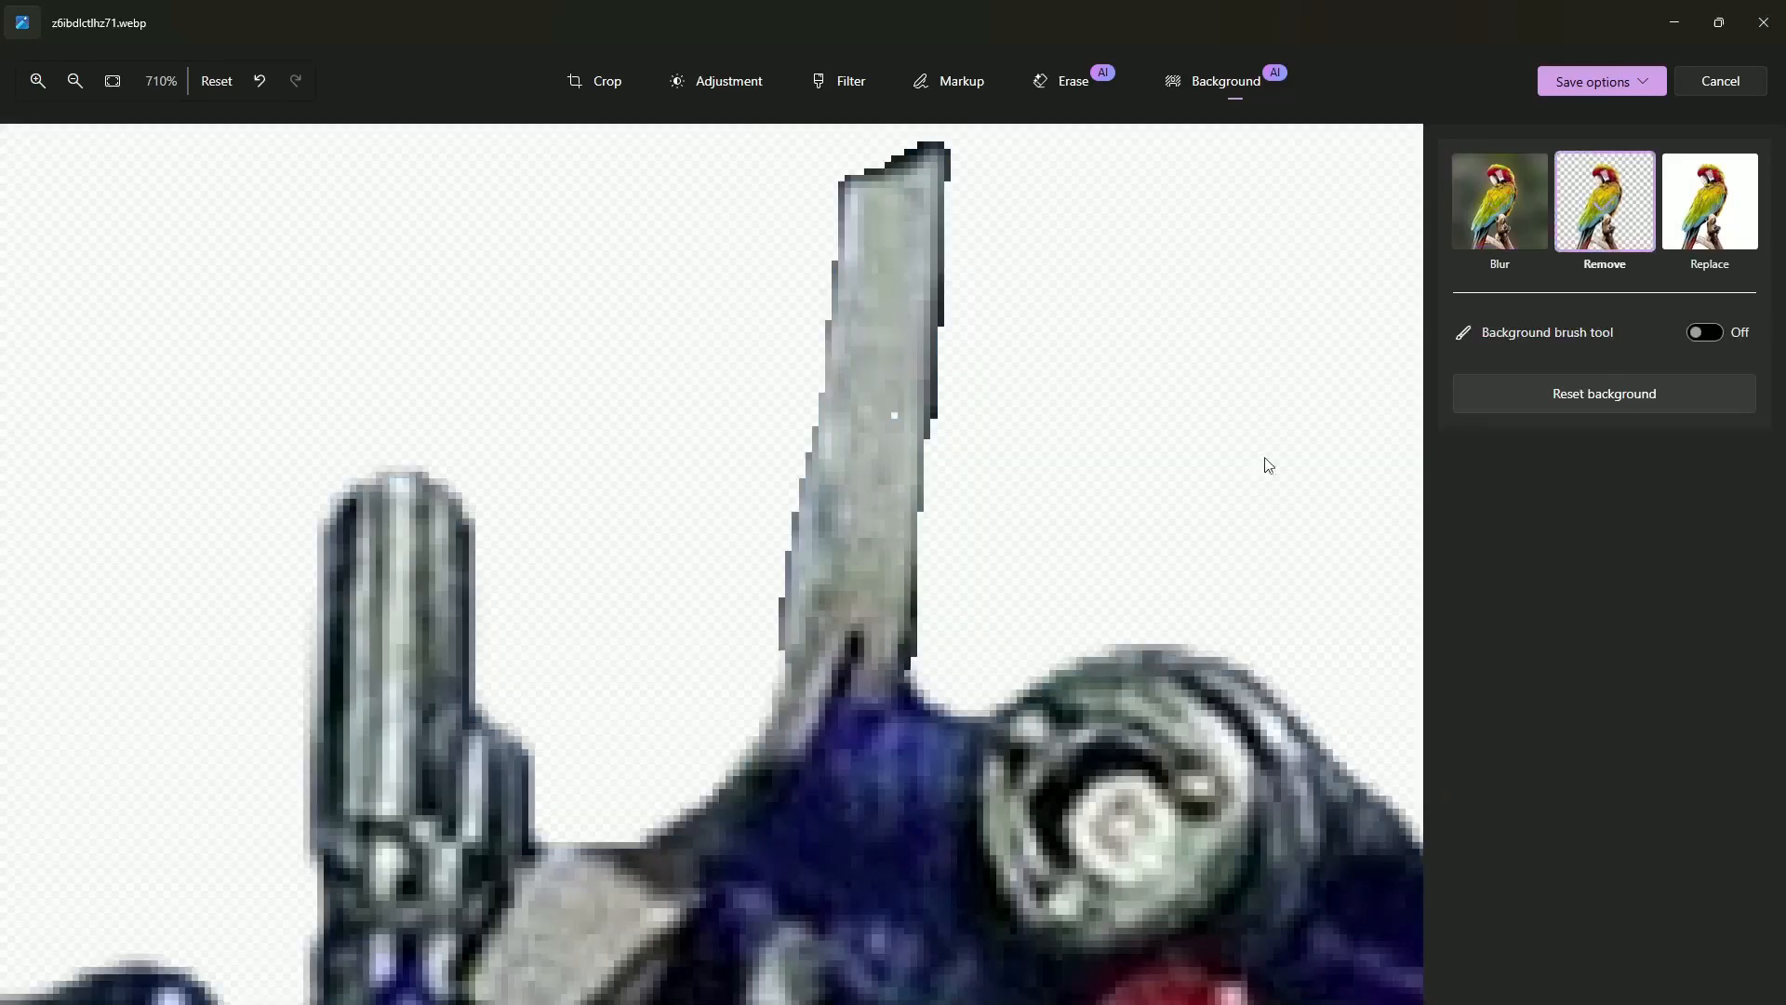
pyautogui.scroll(-10, 997, 605)
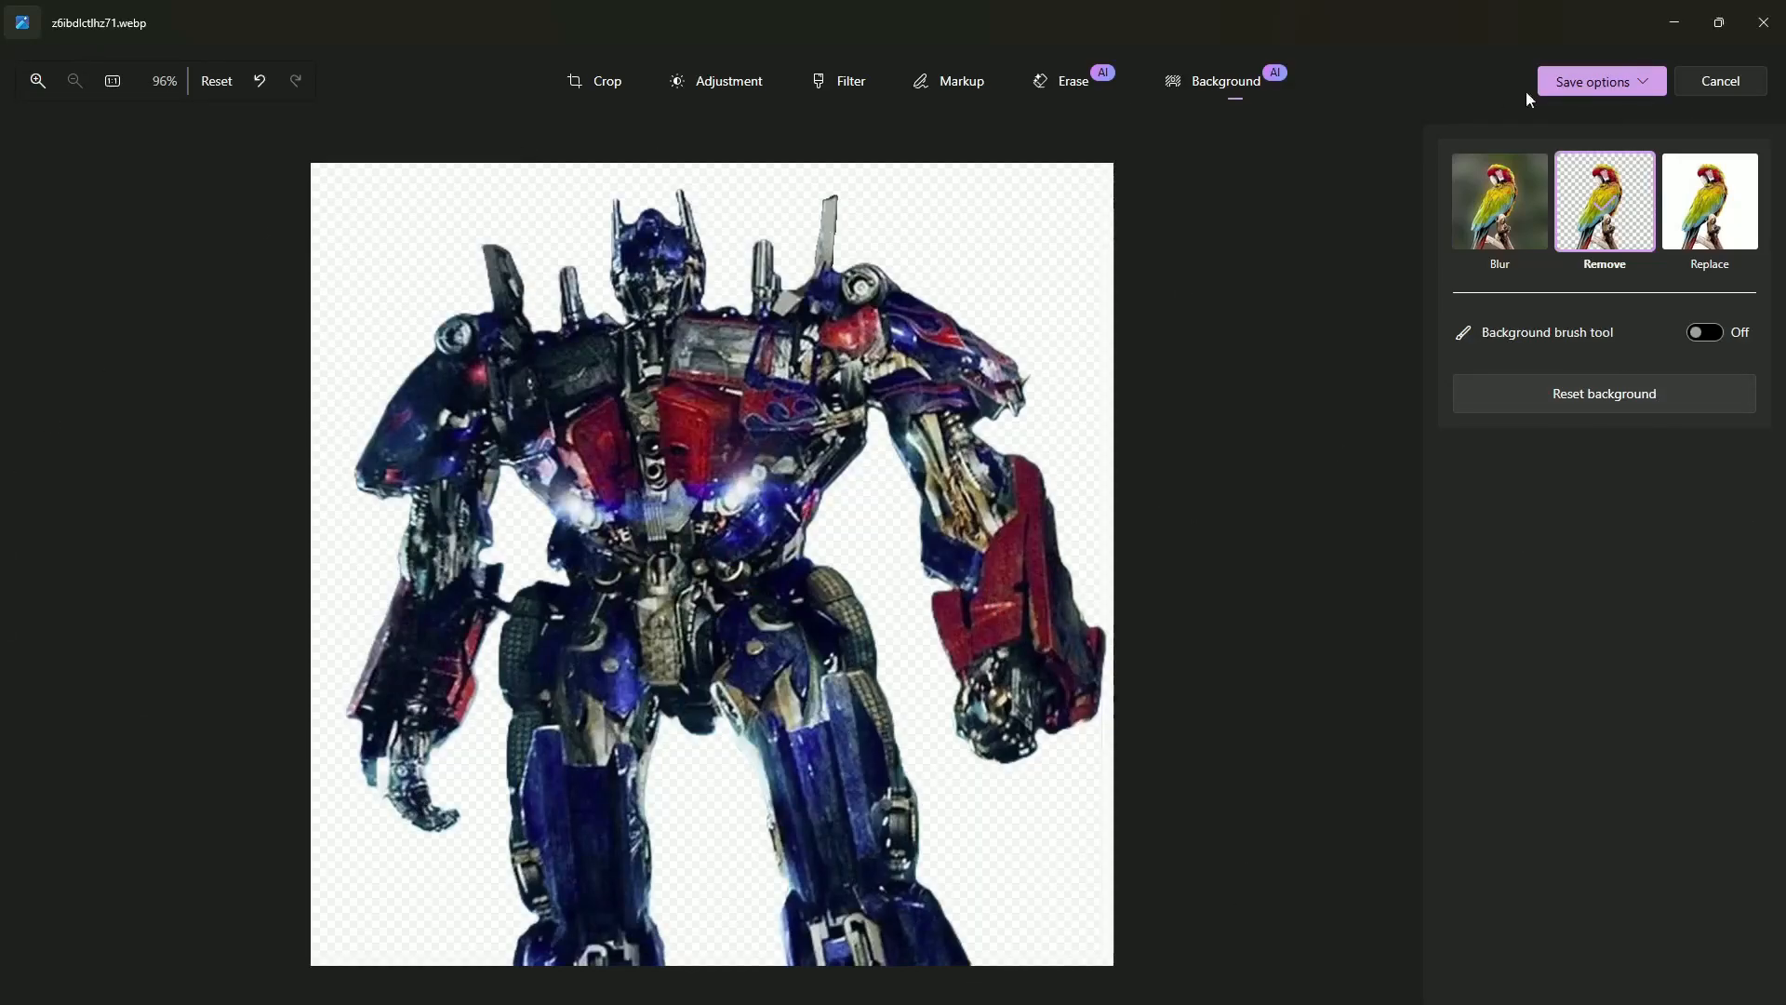
# Save the cut-out robot as a PNG copy named z6ibdlctlhz71 in the Pictures folder.
pyautogui.click(1655, 88)
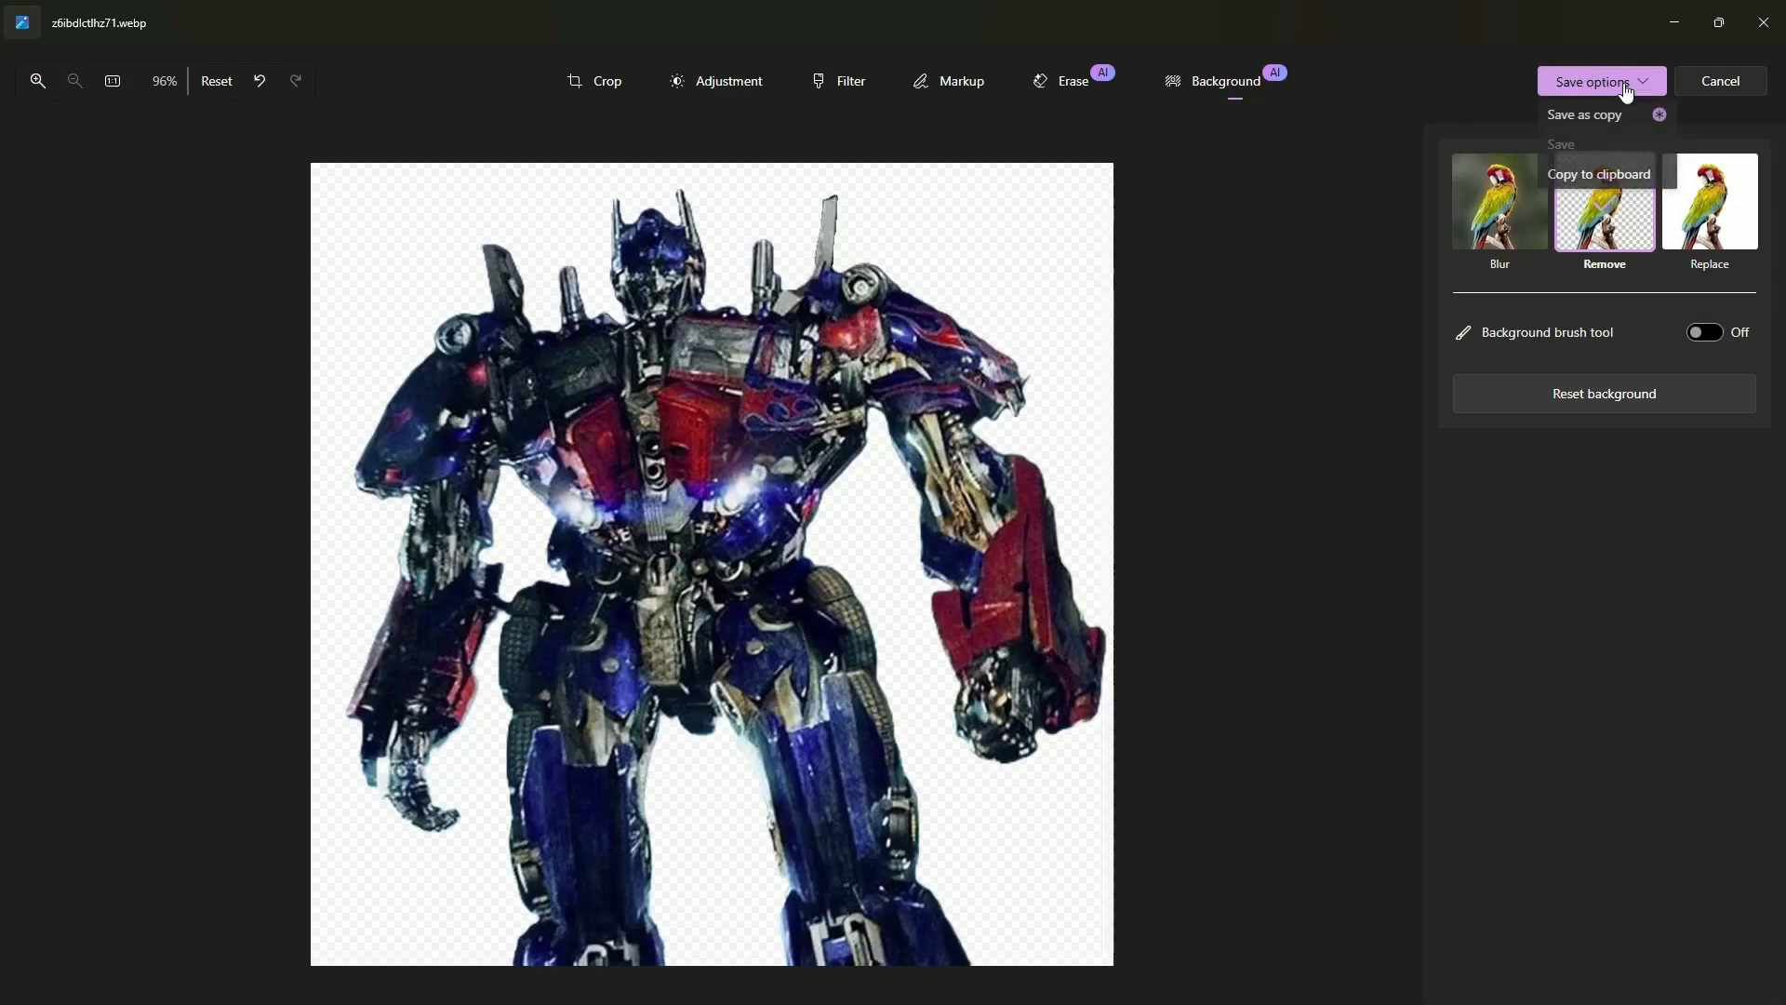
pyautogui.click(1584, 129)
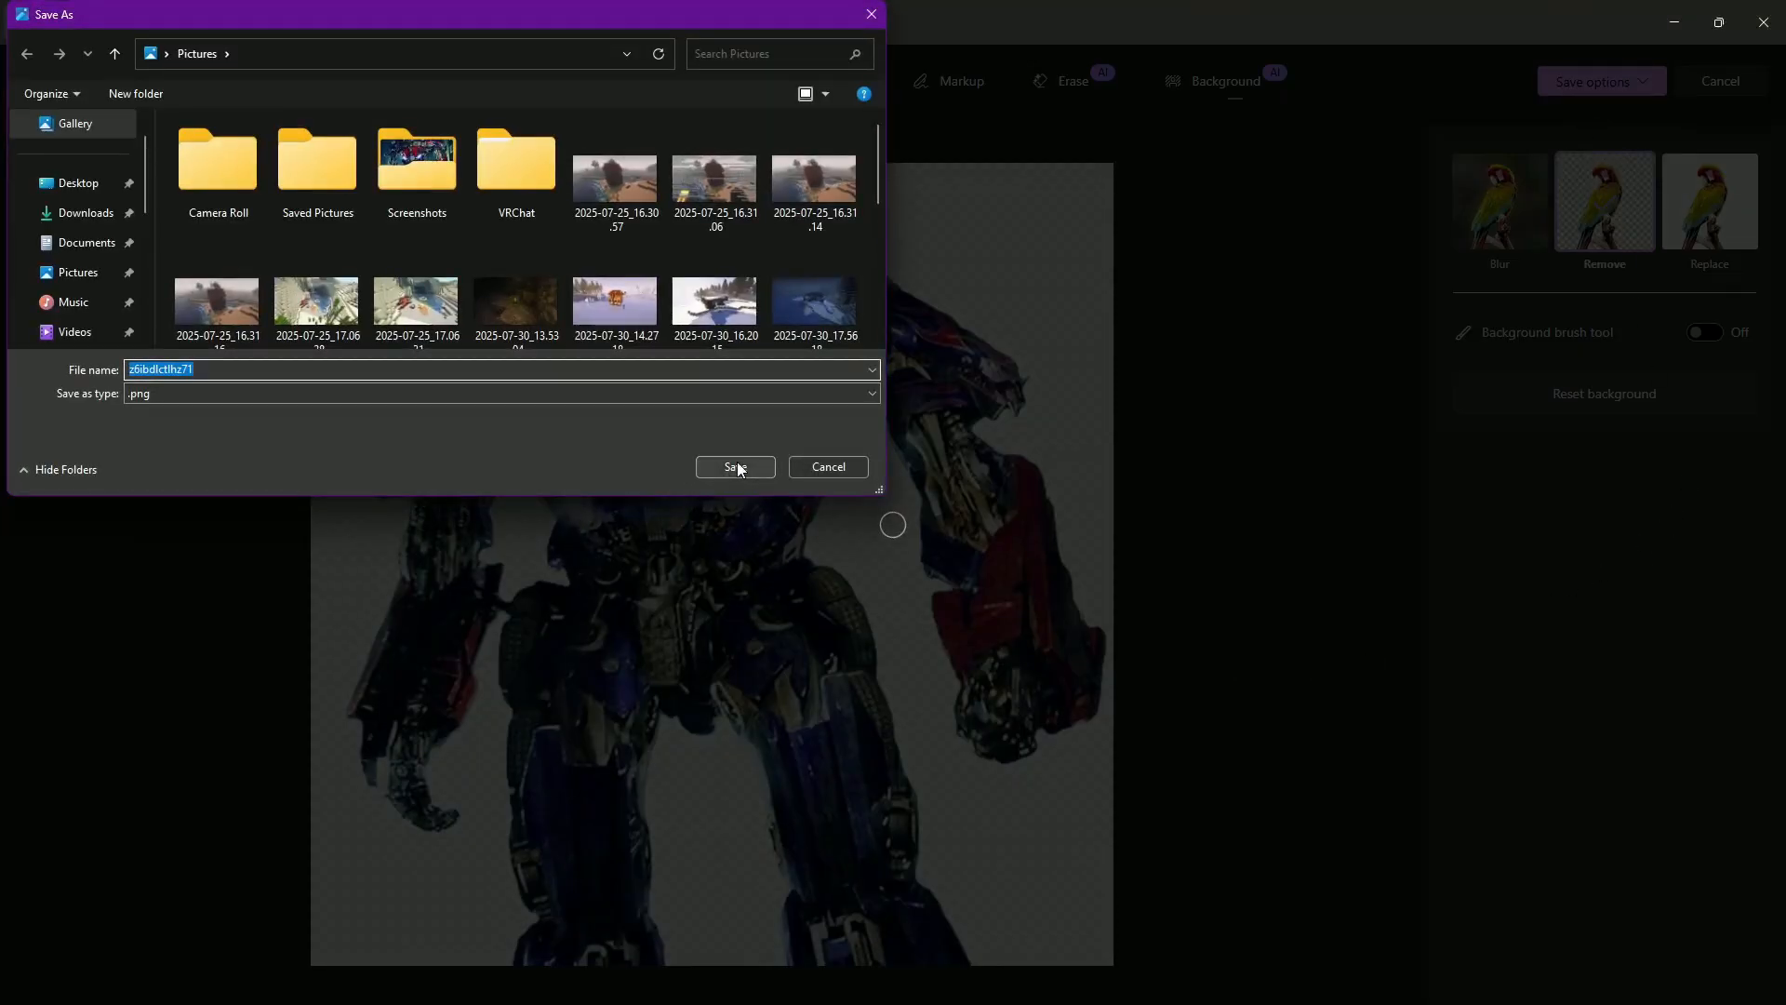
pyautogui.click(738, 467)
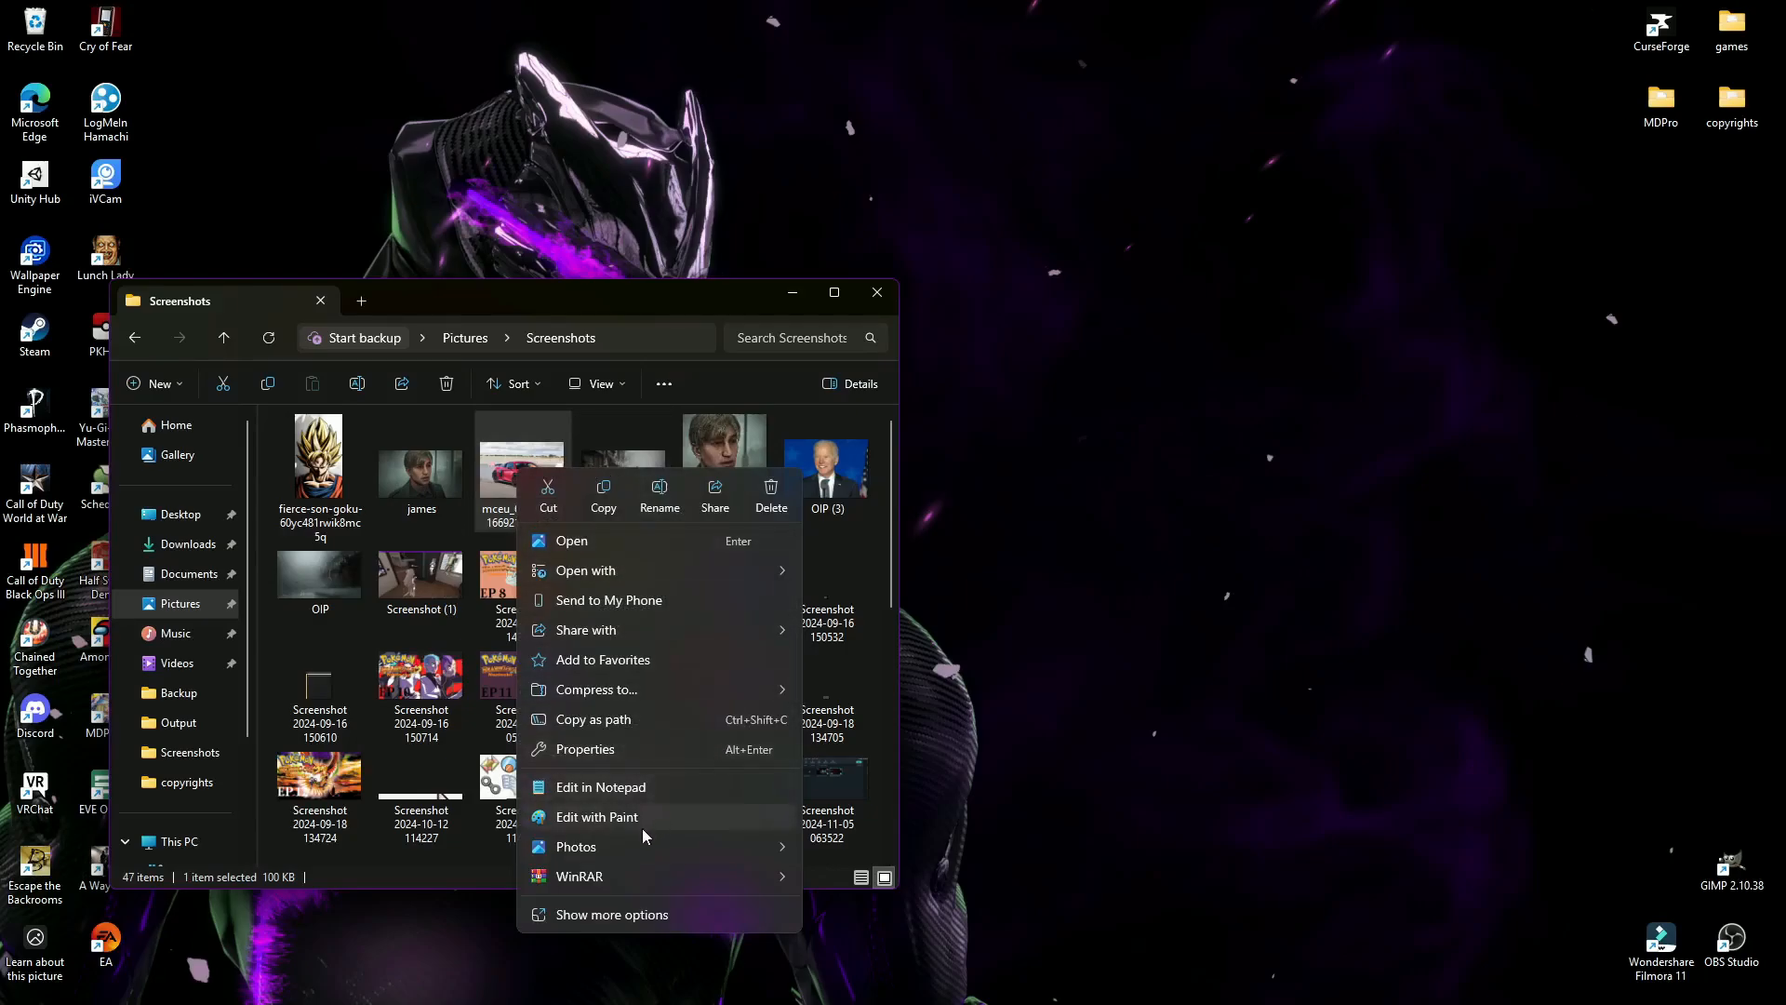
# Open the red sports car picture from the Screenshots folder for editing in Photos and remove its background.
pyautogui.moveTo(610, 848)
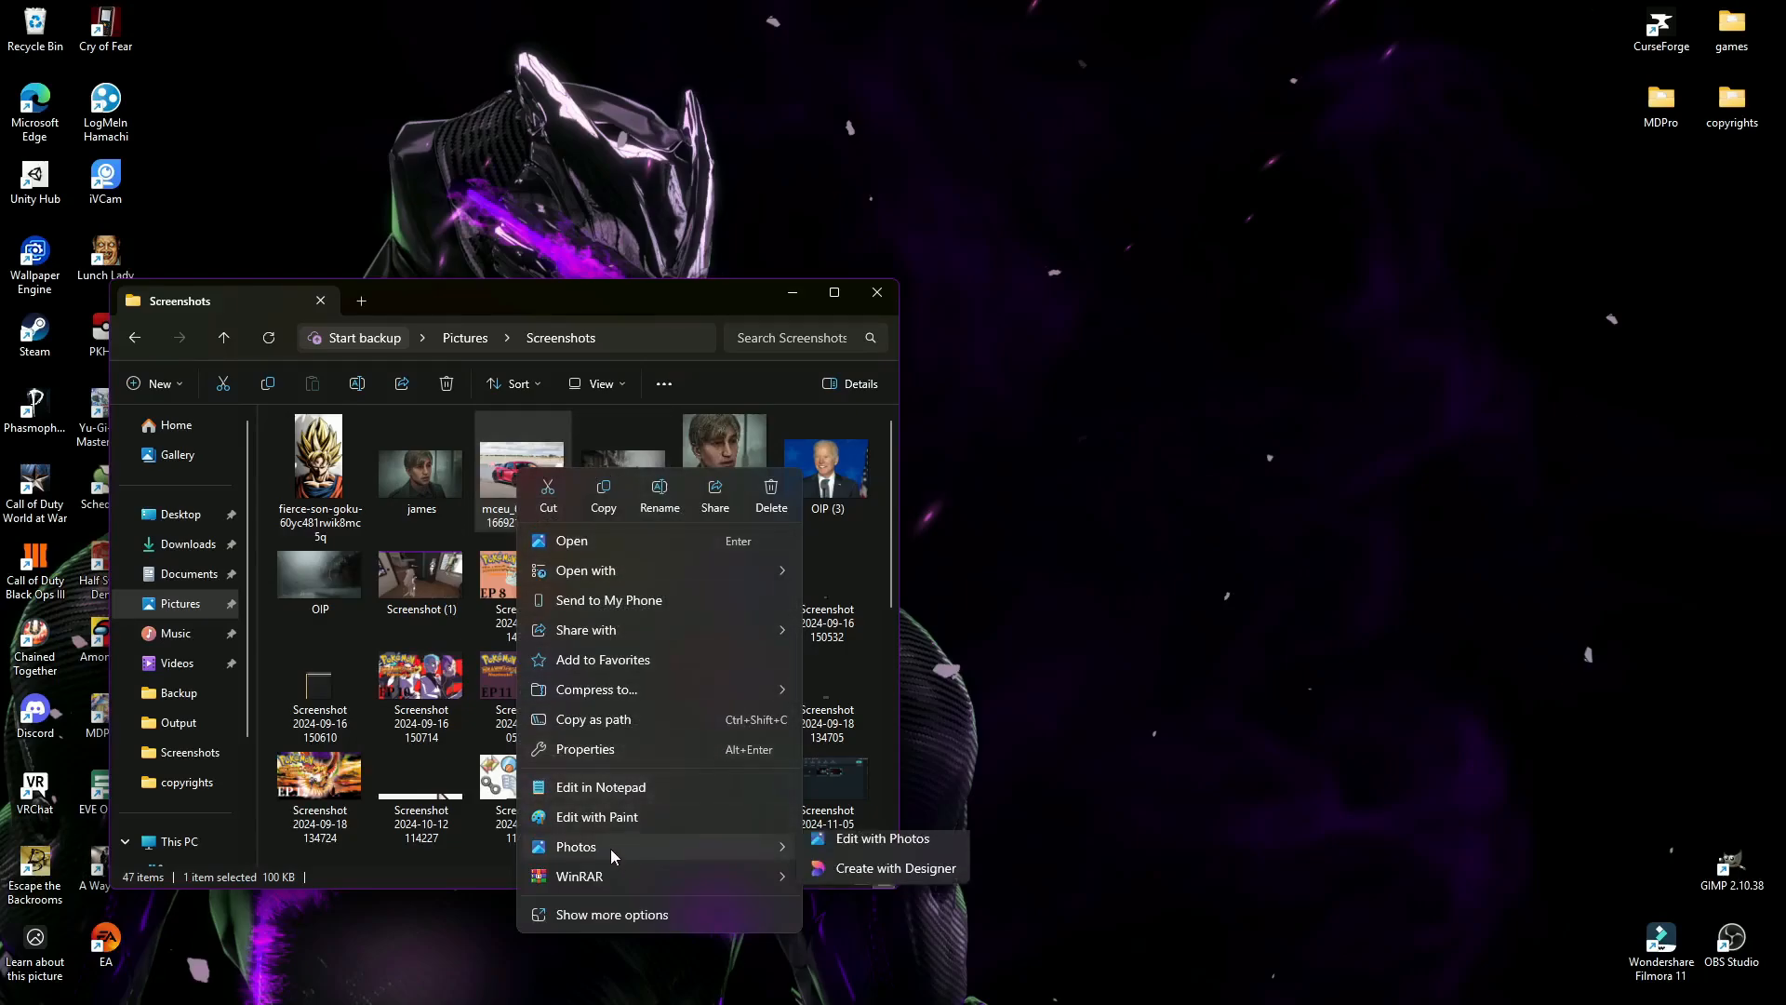
pyautogui.click(895, 851)
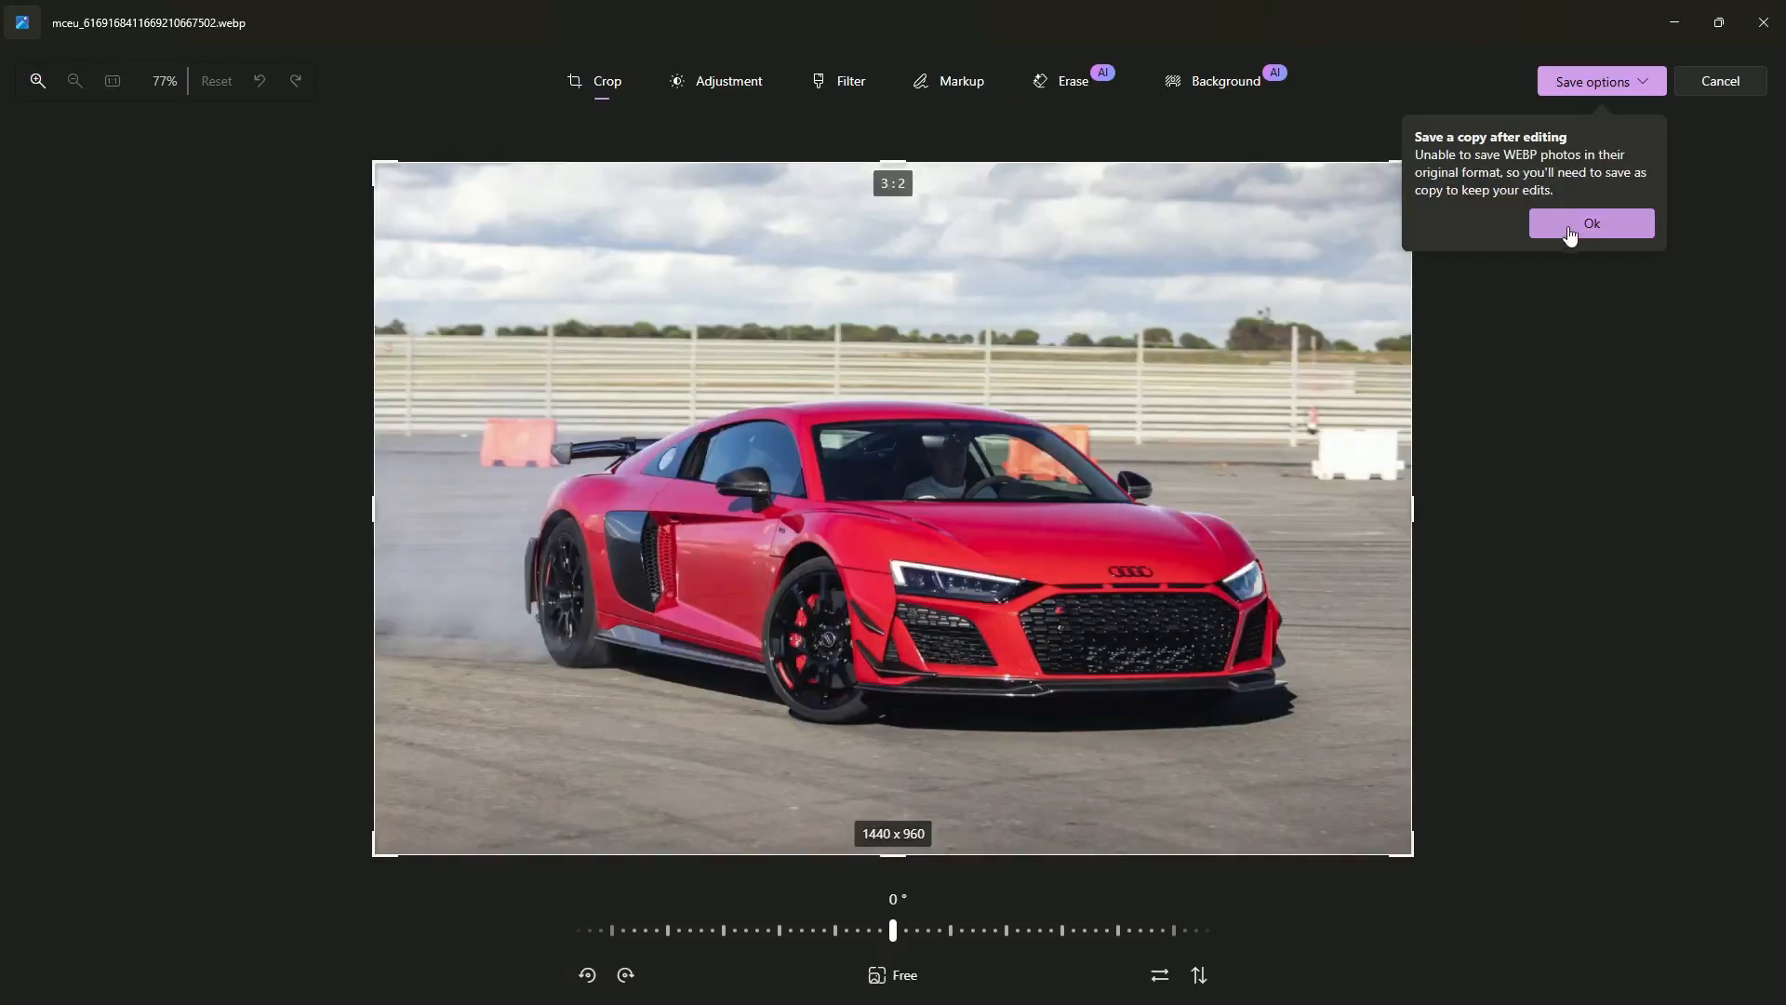
pyautogui.click(1570, 232)
pyautogui.click(1212, 83)
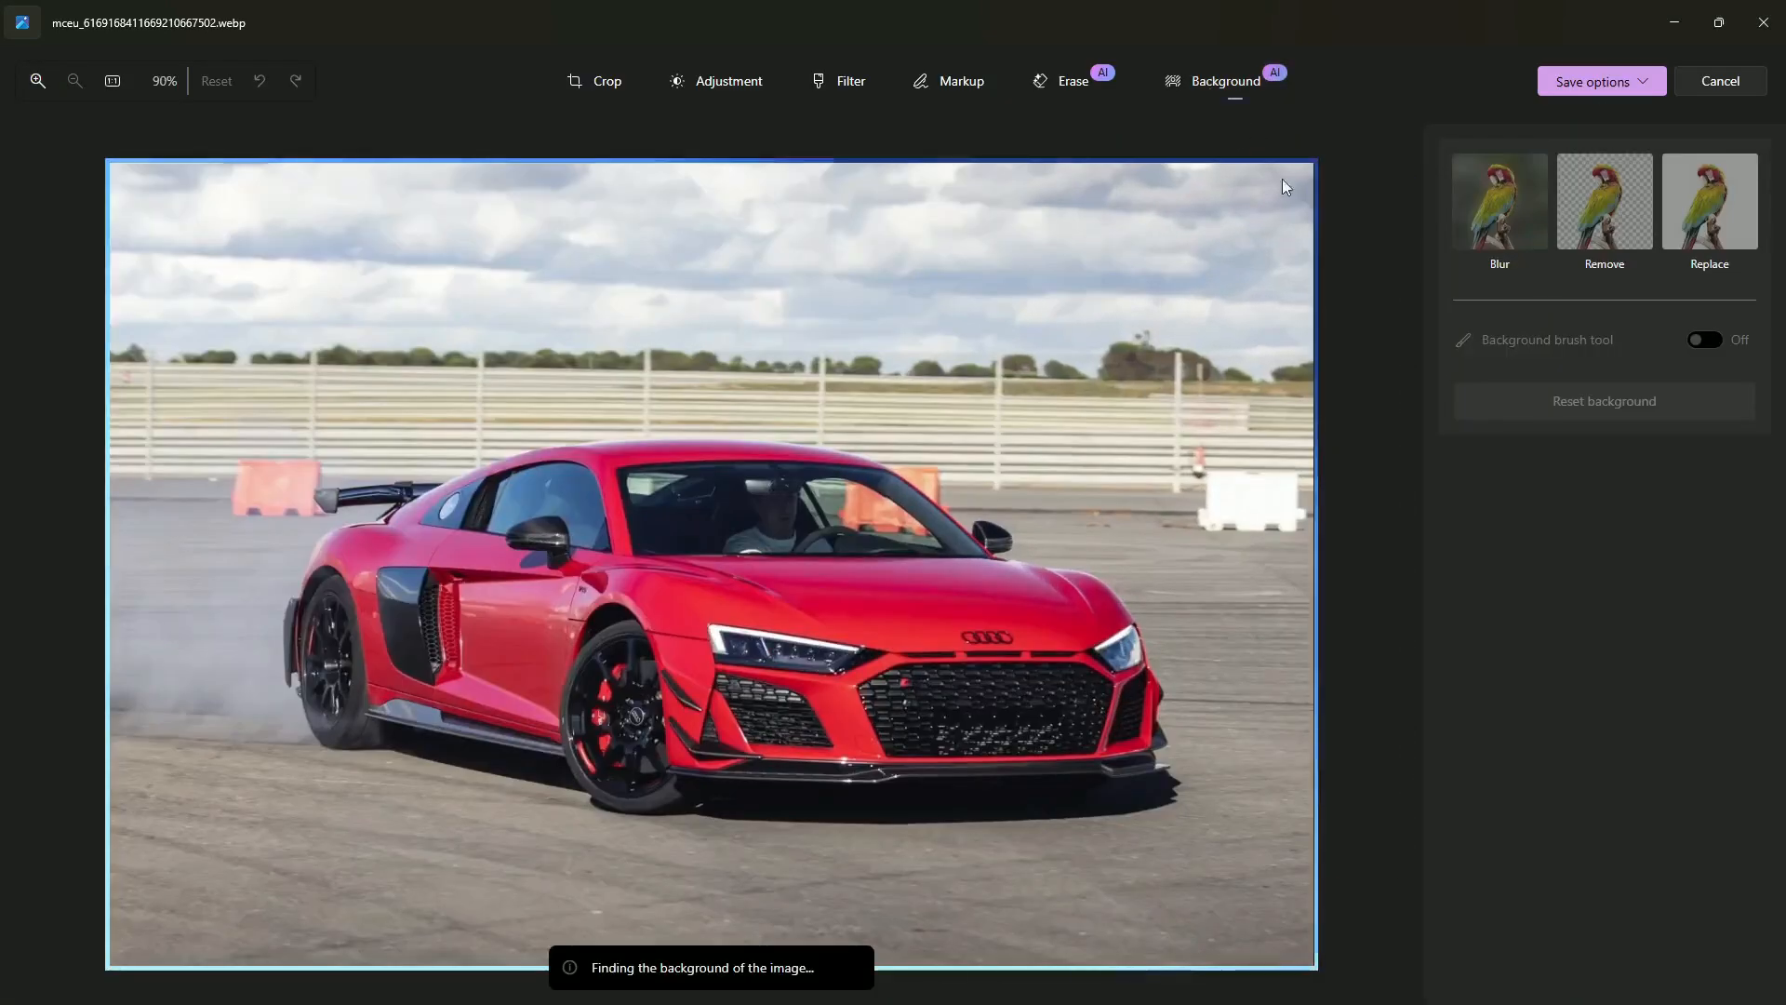
pyautogui.click(1605, 200)
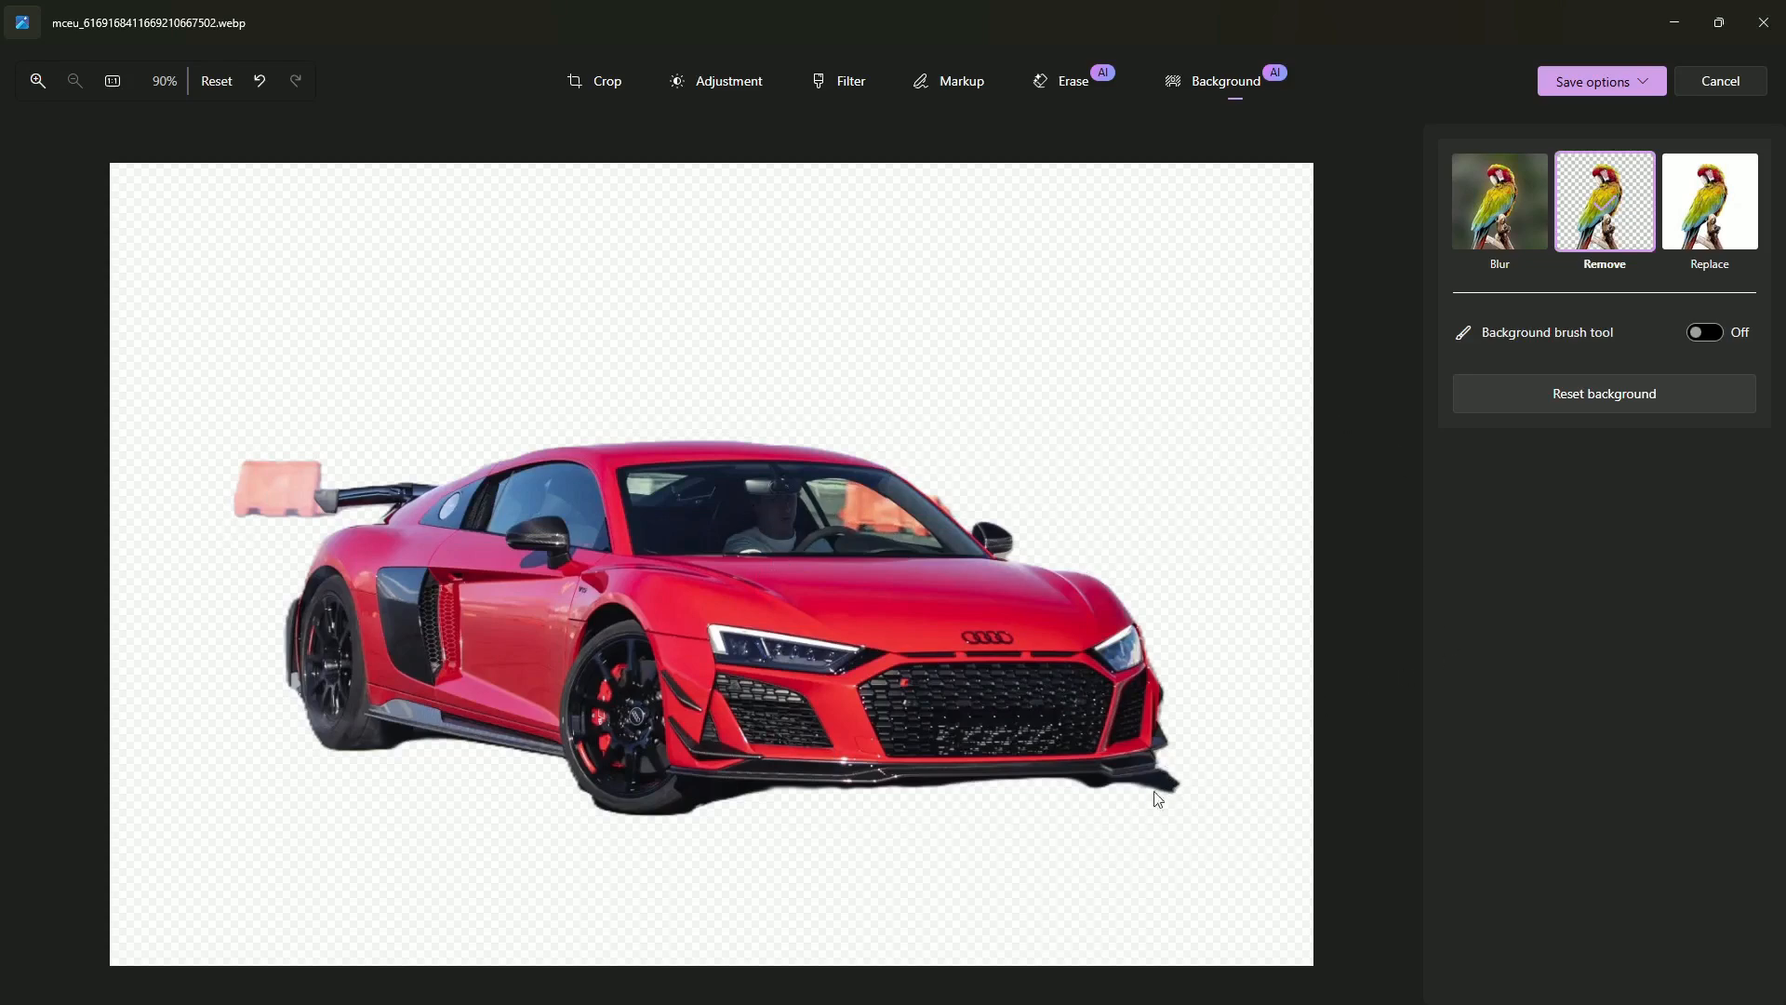
# Add the stray patches under the front bumper and the red barrier beside the rear wing to the mask at brush size 35, then remove the background.
pyautogui.click(1705, 332)
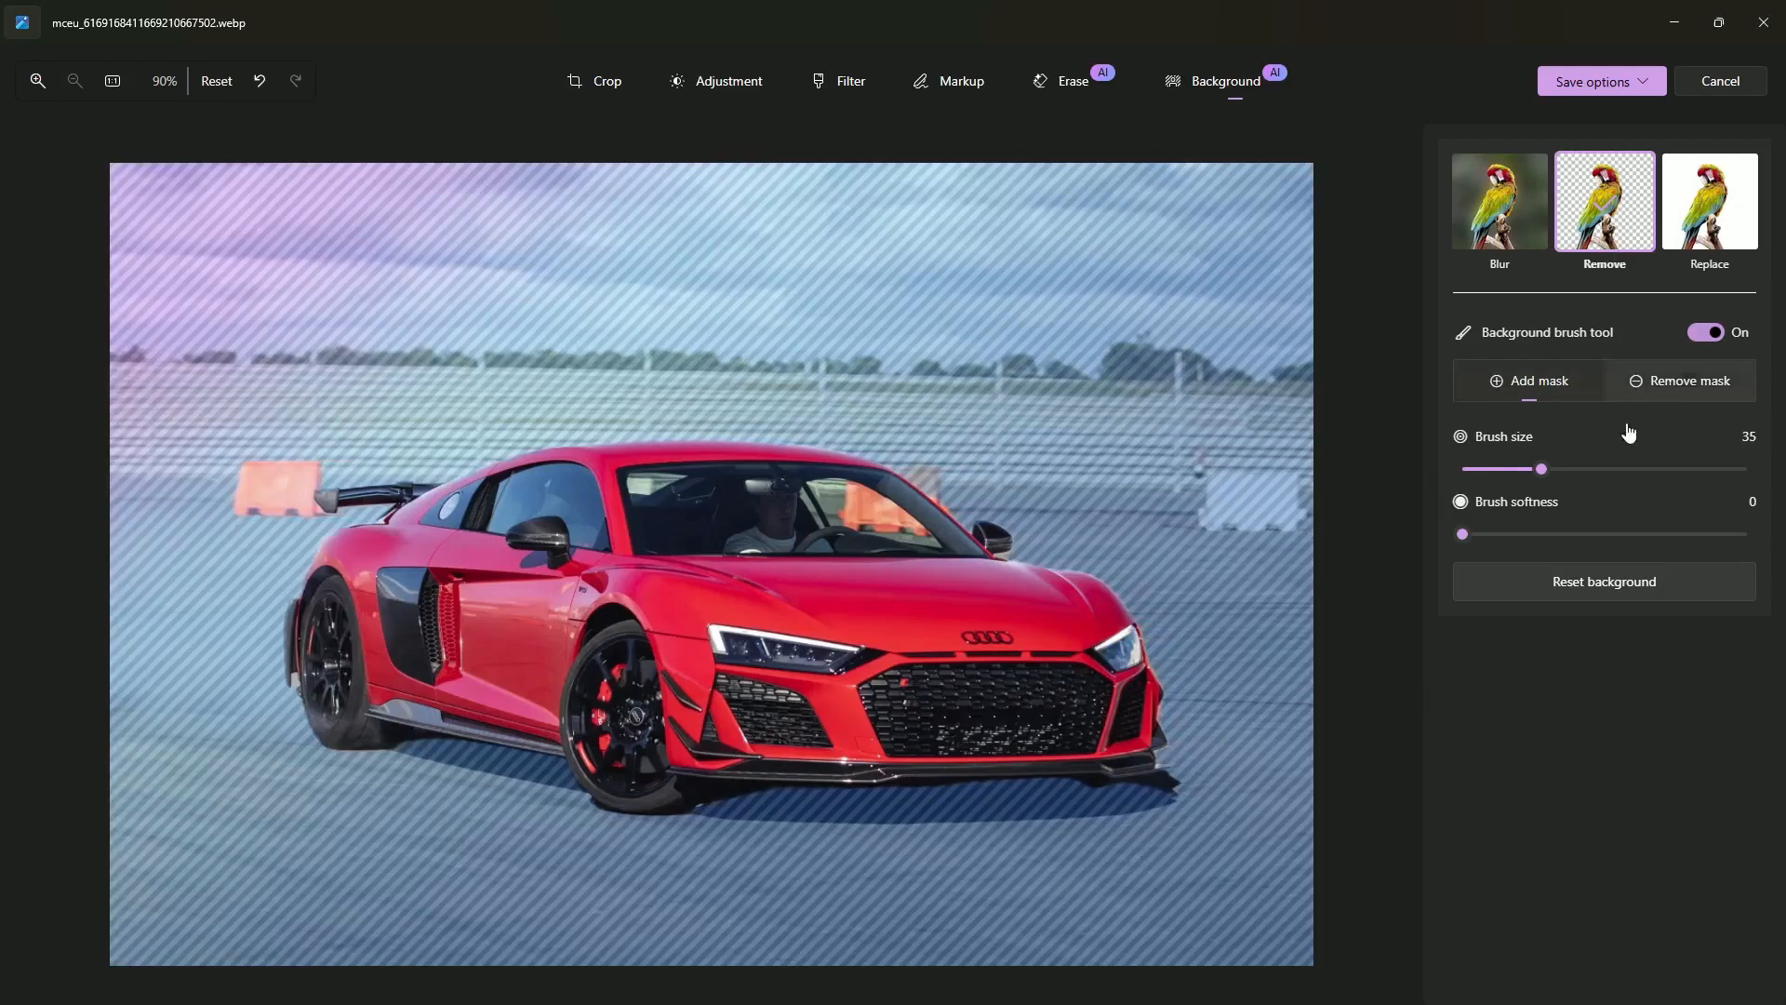
pyautogui.moveTo(1191, 787); pyautogui.dragTo(1096, 800)
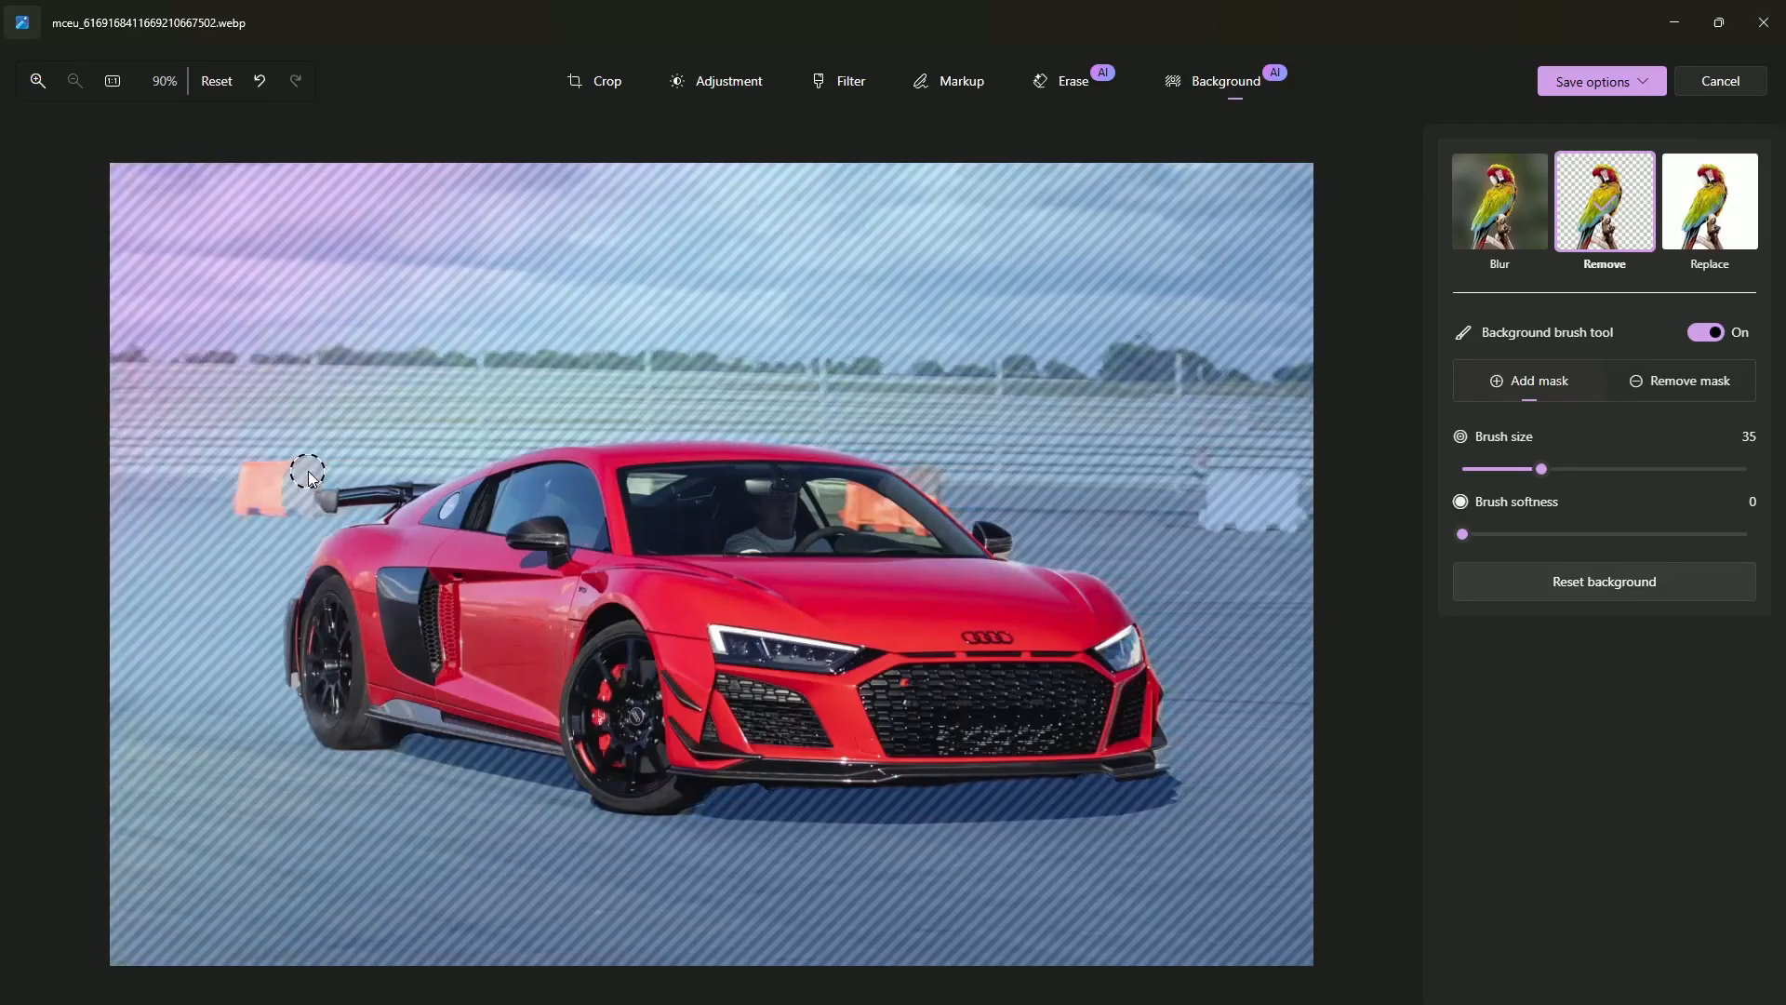
pyautogui.moveTo(309, 470)
pyautogui.mouseDown()
pyautogui.moveTo(247, 481)
pyautogui.moveTo(263, 472)
pyautogui.moveTo(225, 459)
pyautogui.moveTo(251, 515)
pyautogui.moveTo(262, 477)
pyautogui.moveTo(239, 511)
pyautogui.mouseUp()
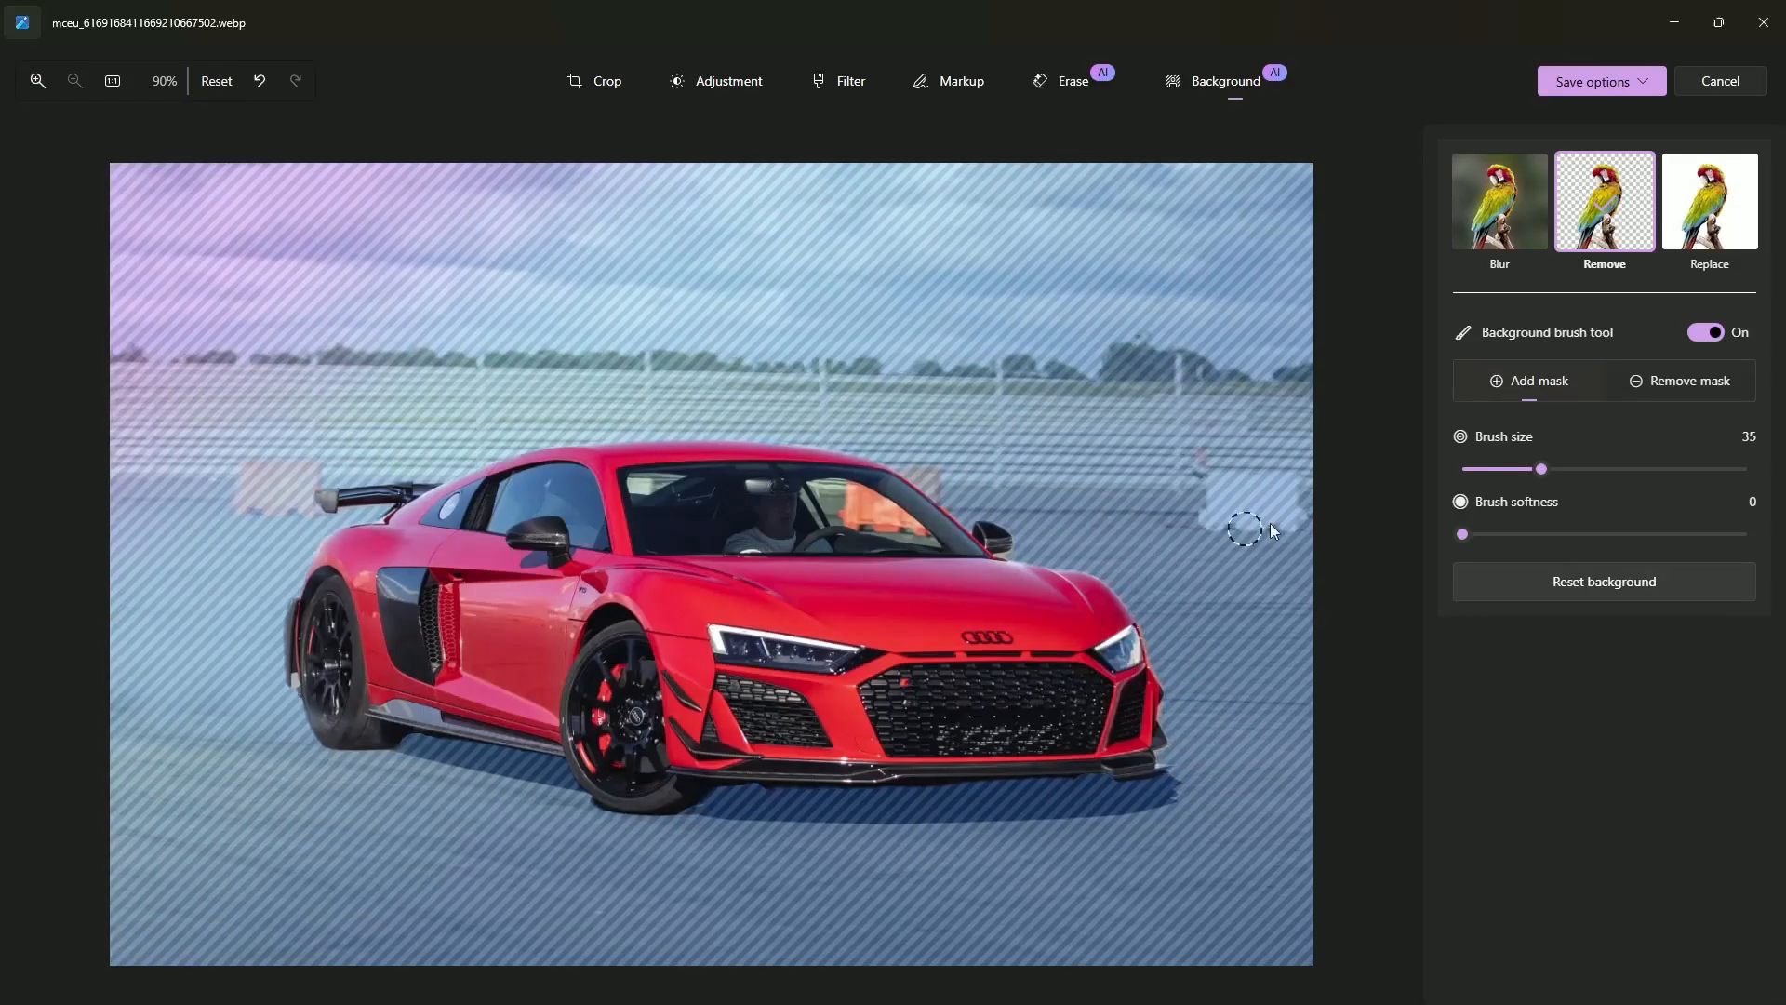
pyautogui.click(1603, 221)
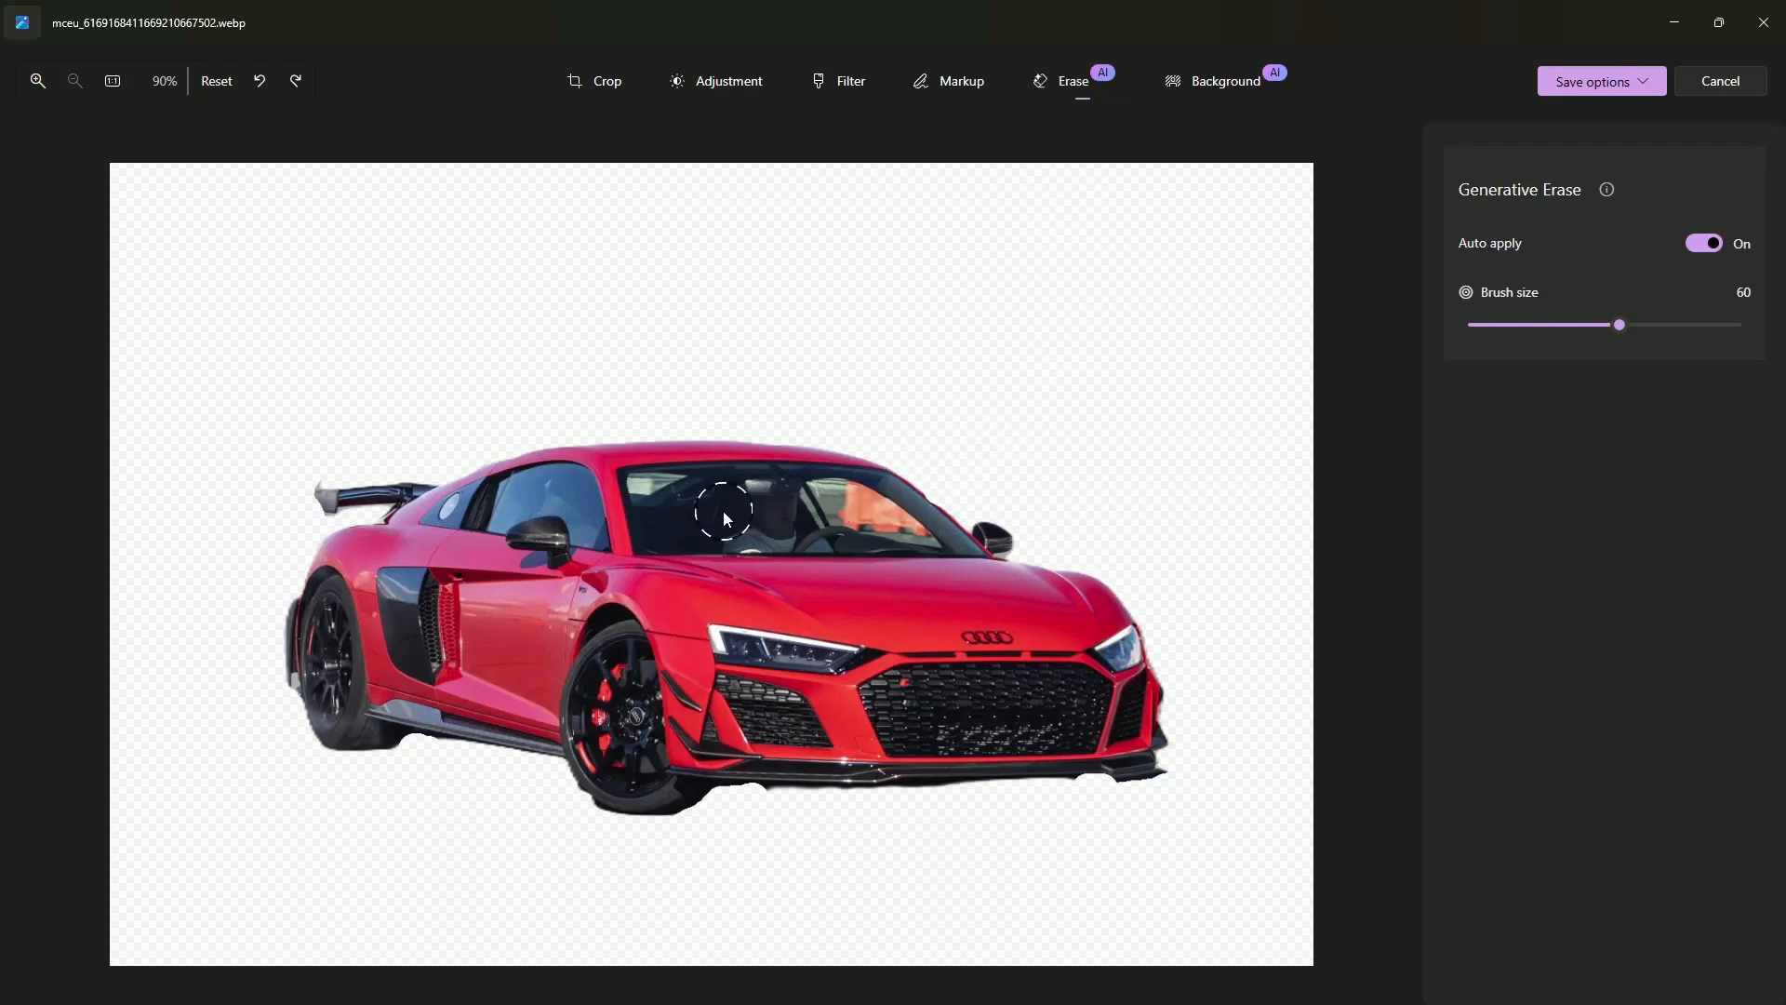
# Erase the driver and the red barrier seen through the car's windshield with Generative Erase at brush size 60.
pyautogui.moveTo(707, 505)
pyautogui.mouseDown()
pyautogui.moveTo(836, 502)
pyautogui.moveTo(909, 528)
pyautogui.moveTo(722, 528)
pyautogui.mouseUp()
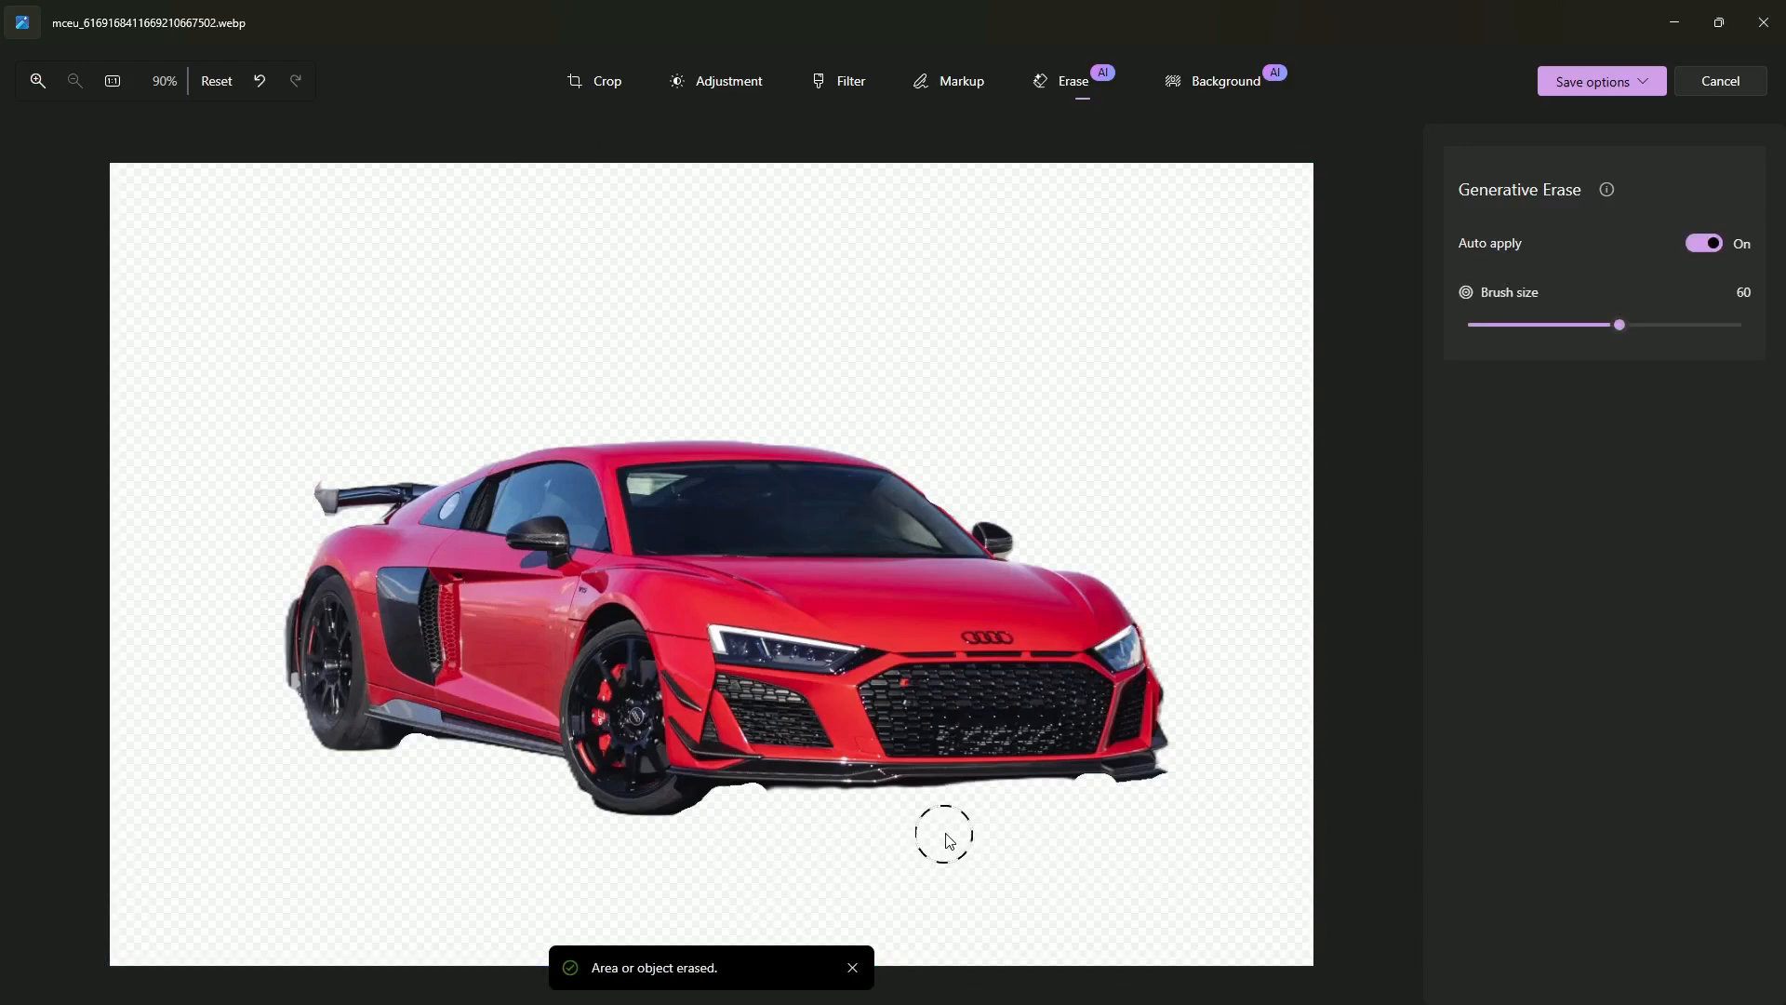
pyautogui.click(1599, 82)
pyautogui.click(1604, 121)
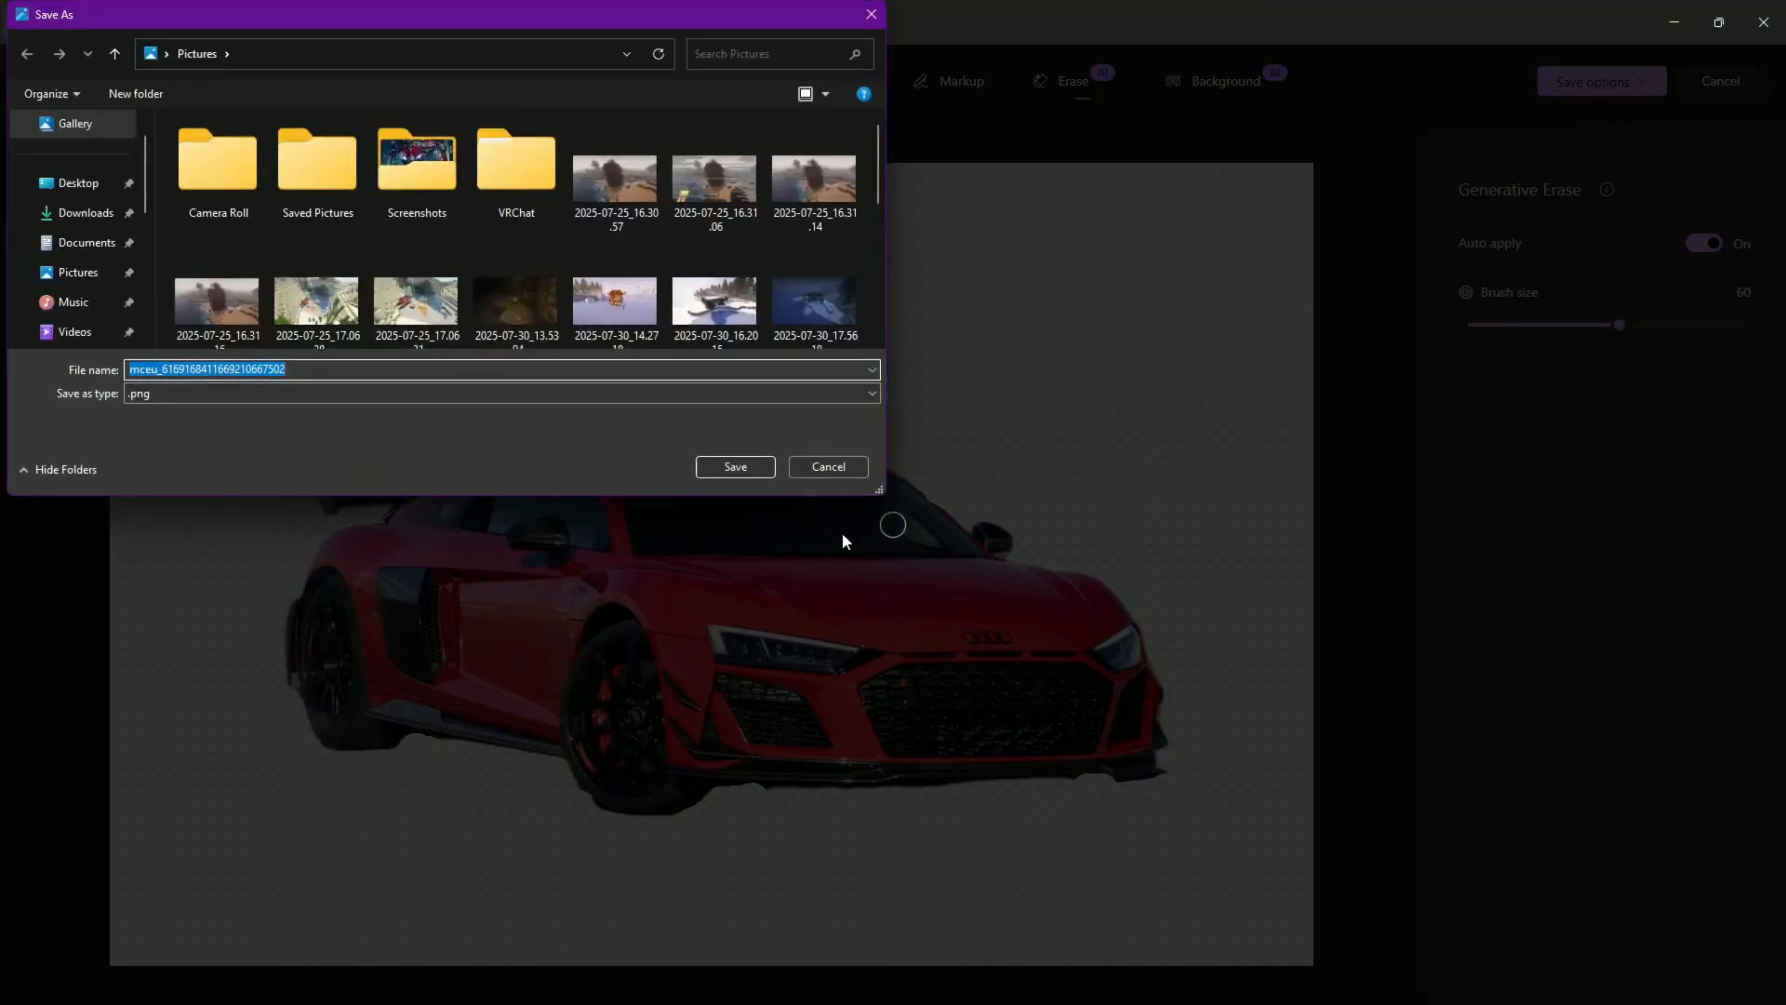
pyautogui.click(748, 469)
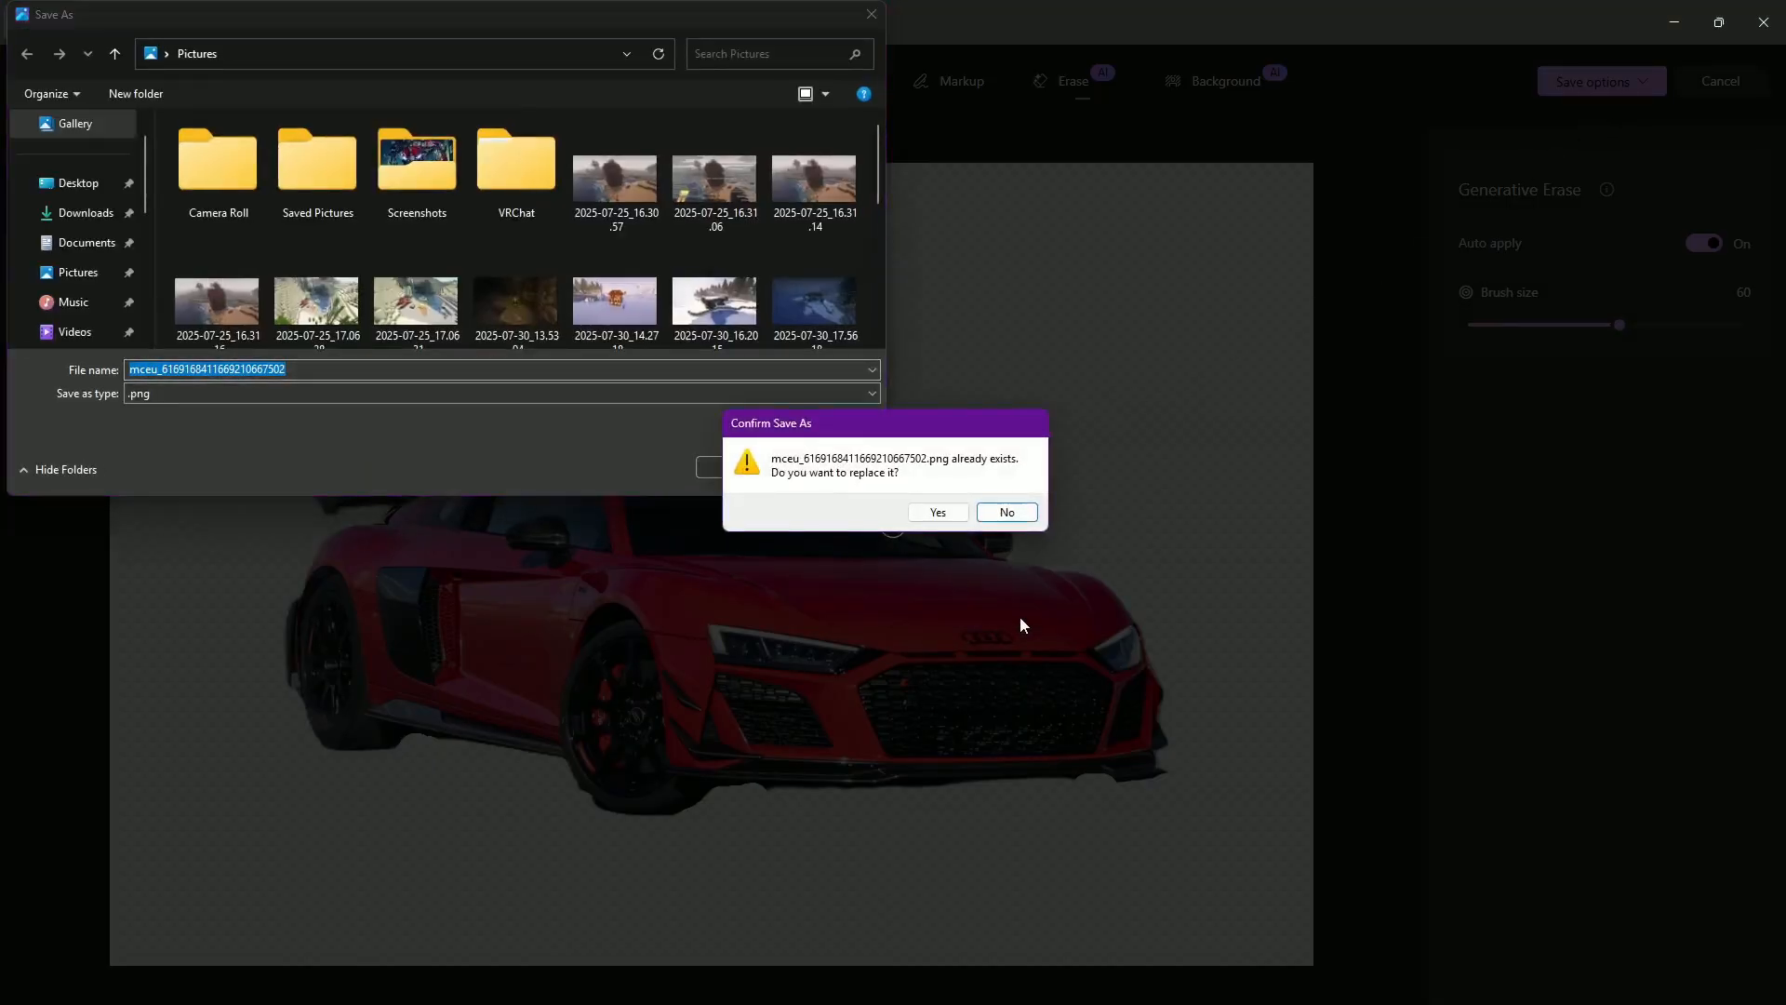
pyautogui.click(942, 513)
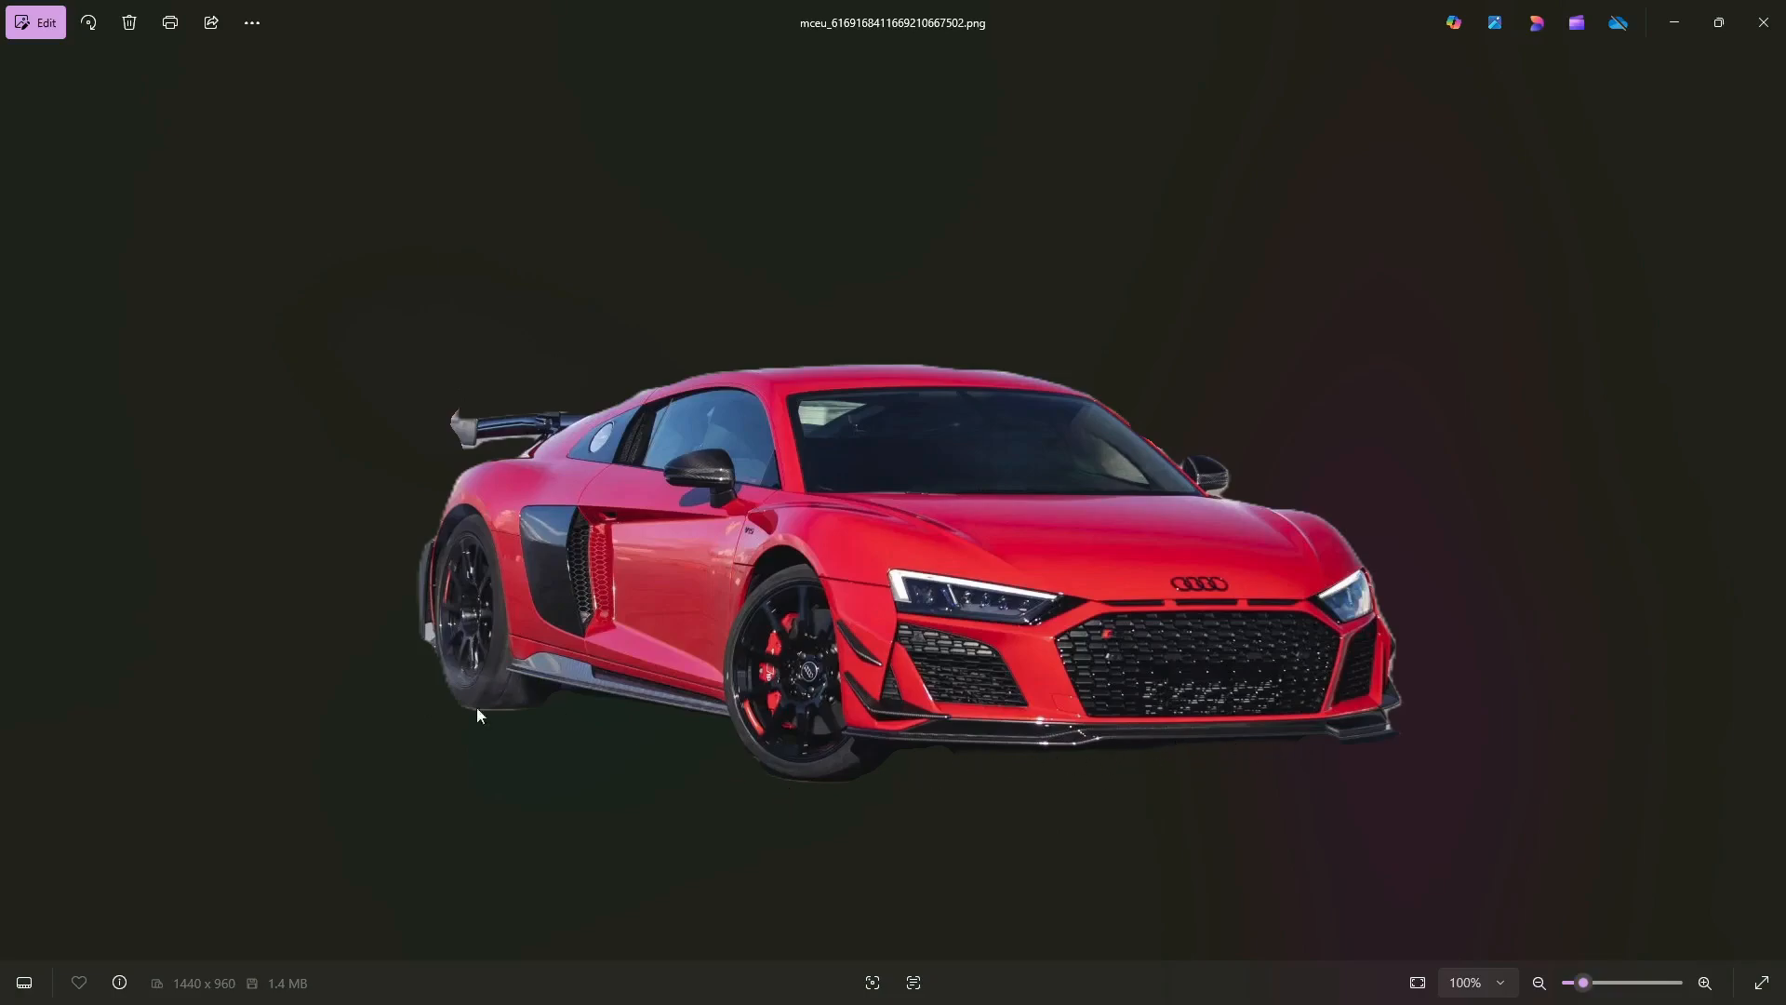
pyautogui.click(1766, 28)
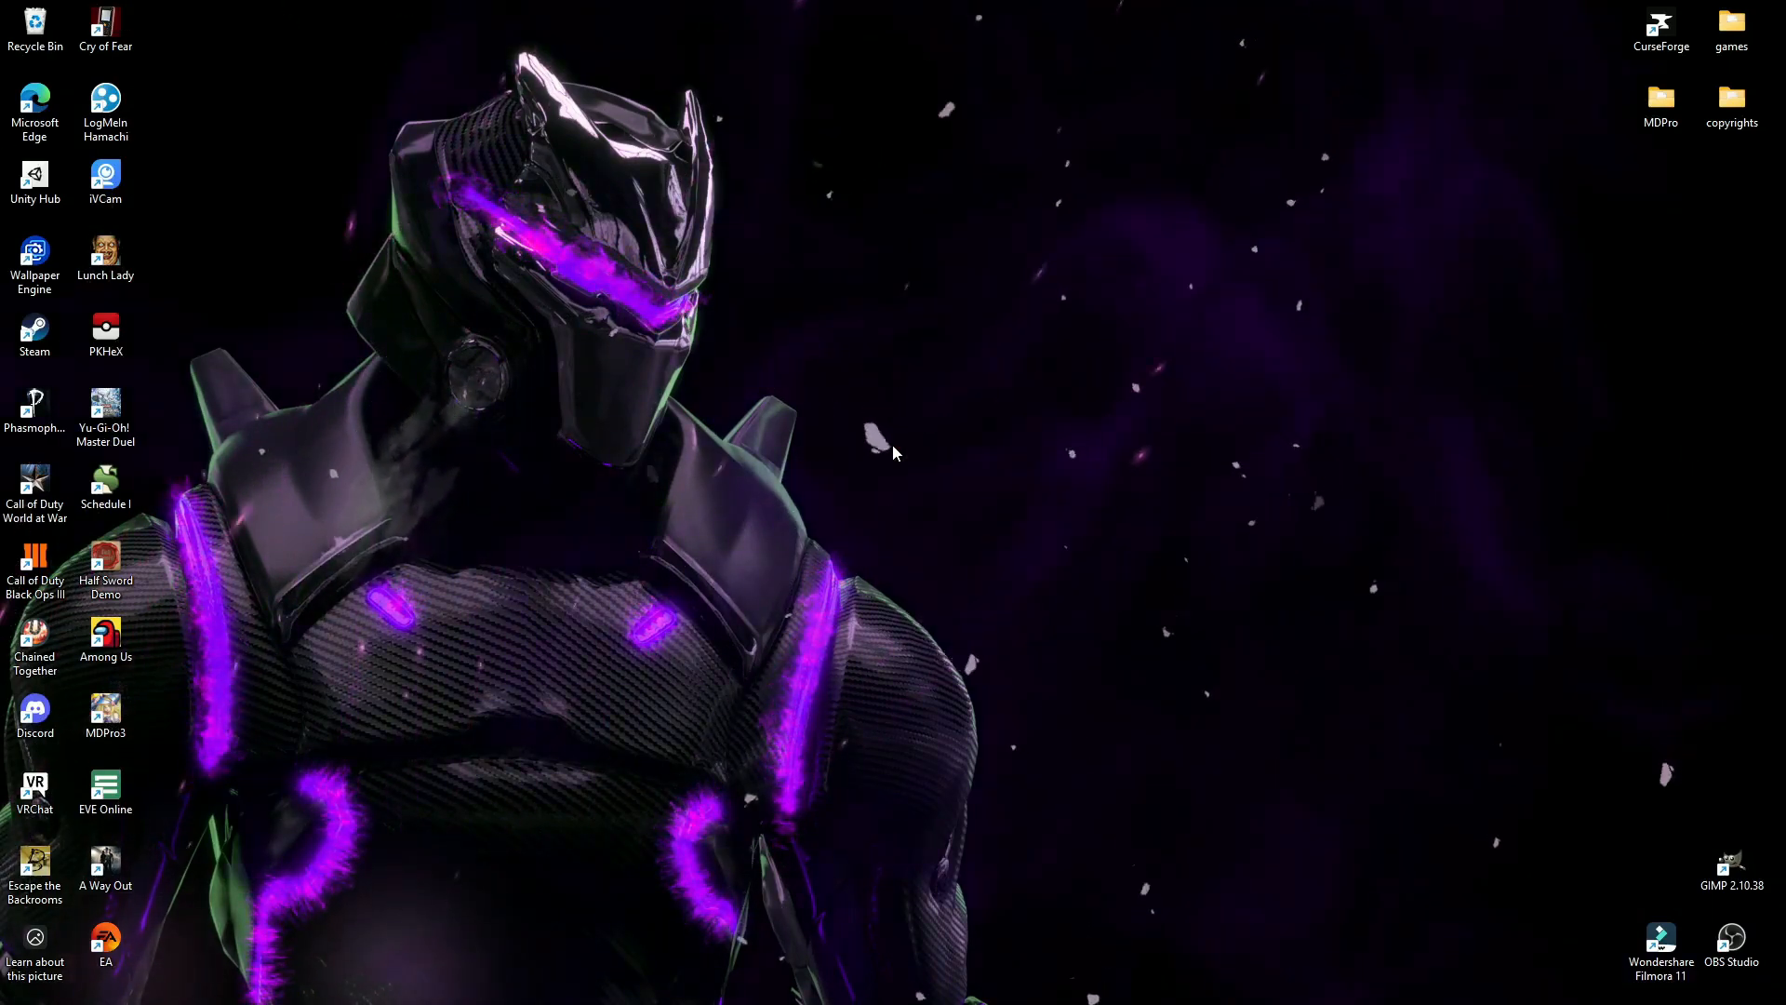
pyautogui.moveTo(958, 982)
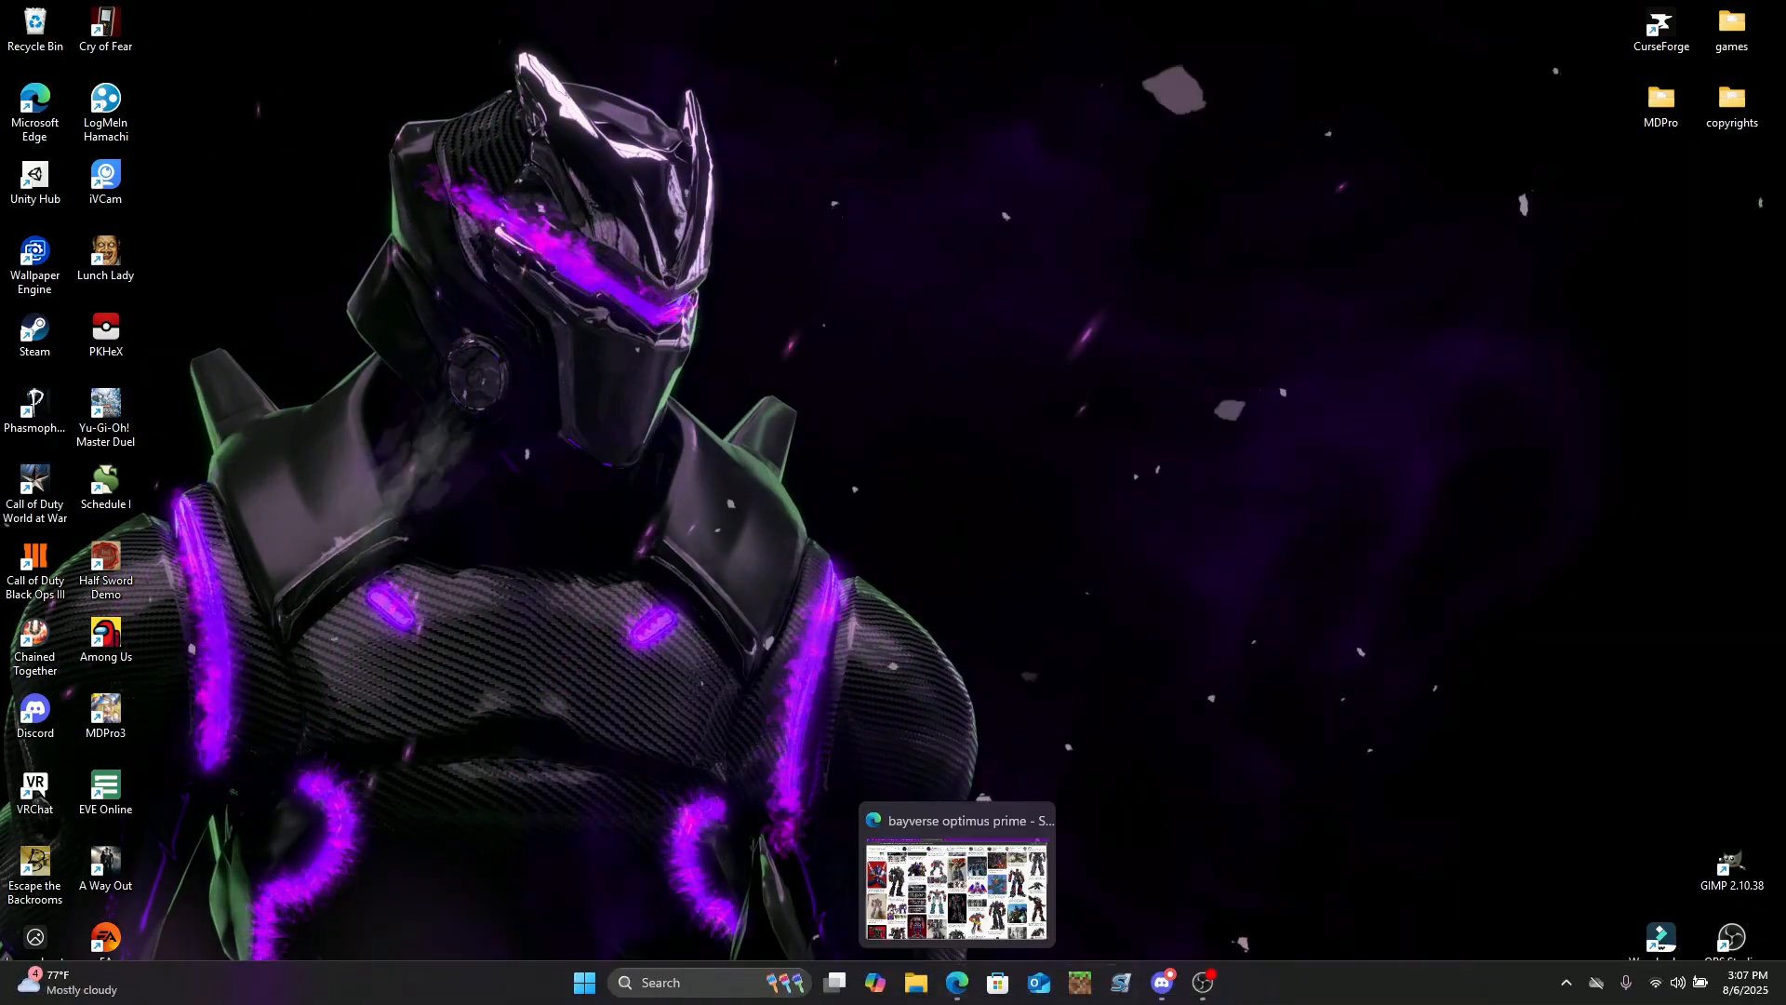
pyautogui.moveTo(1203, 983)
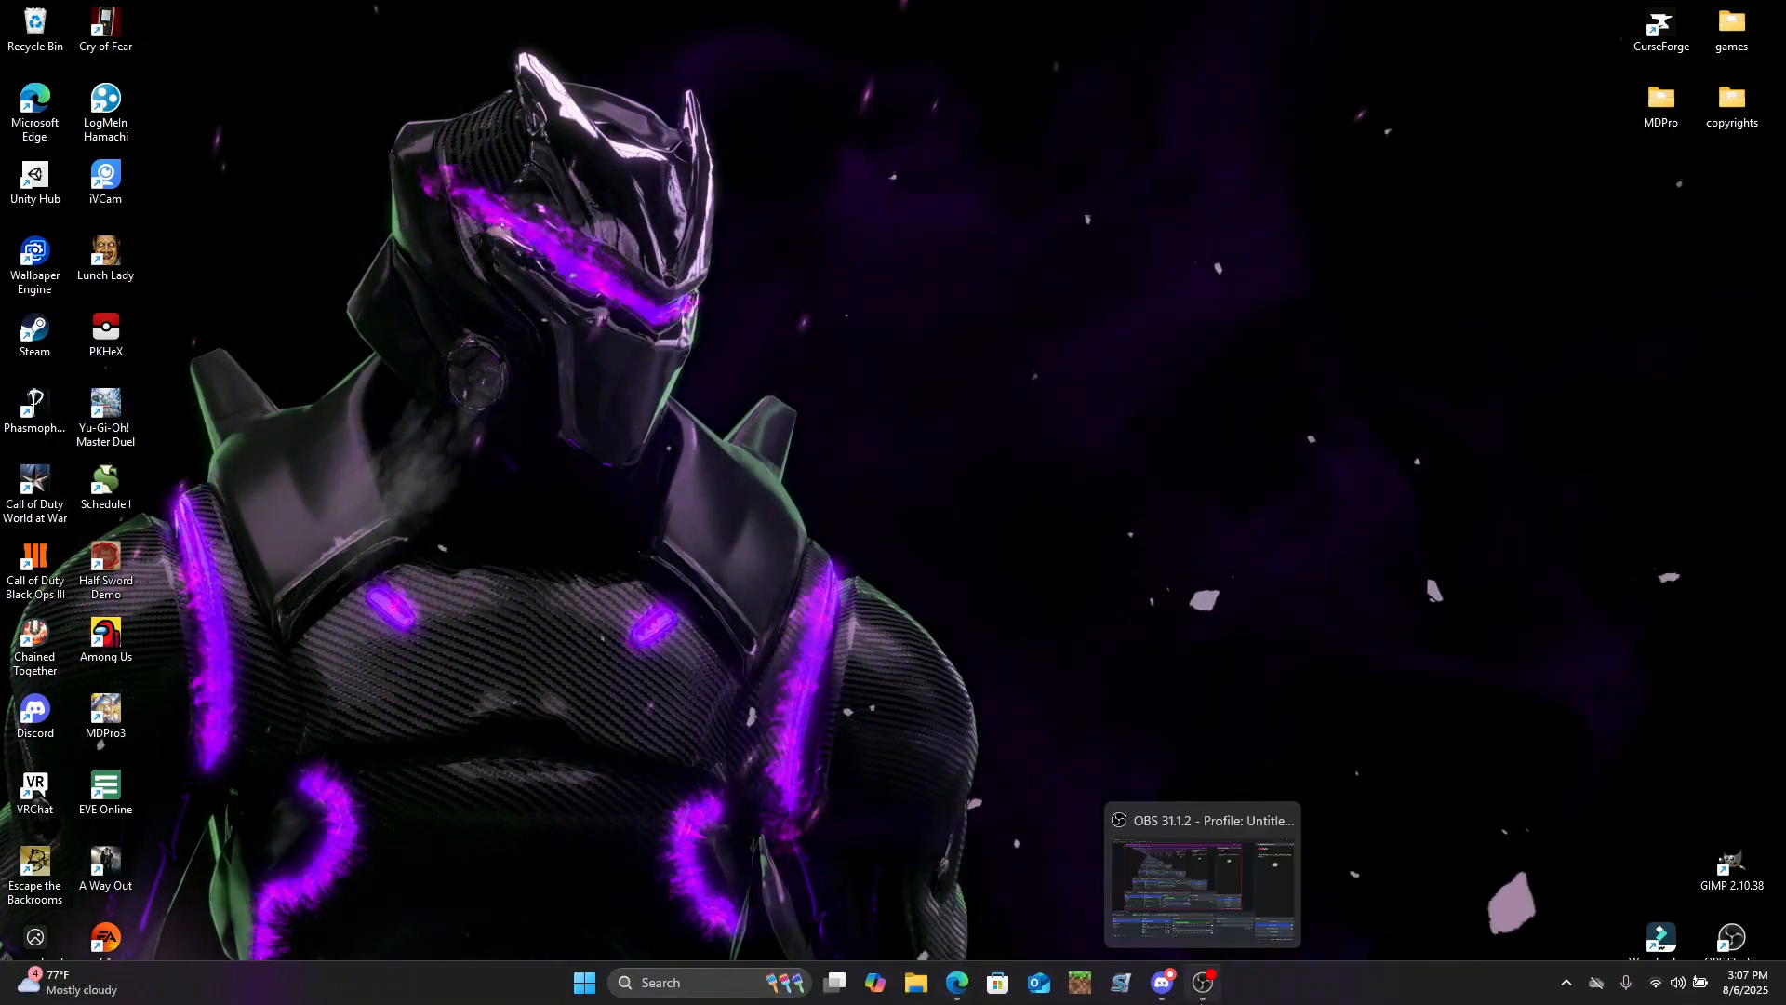